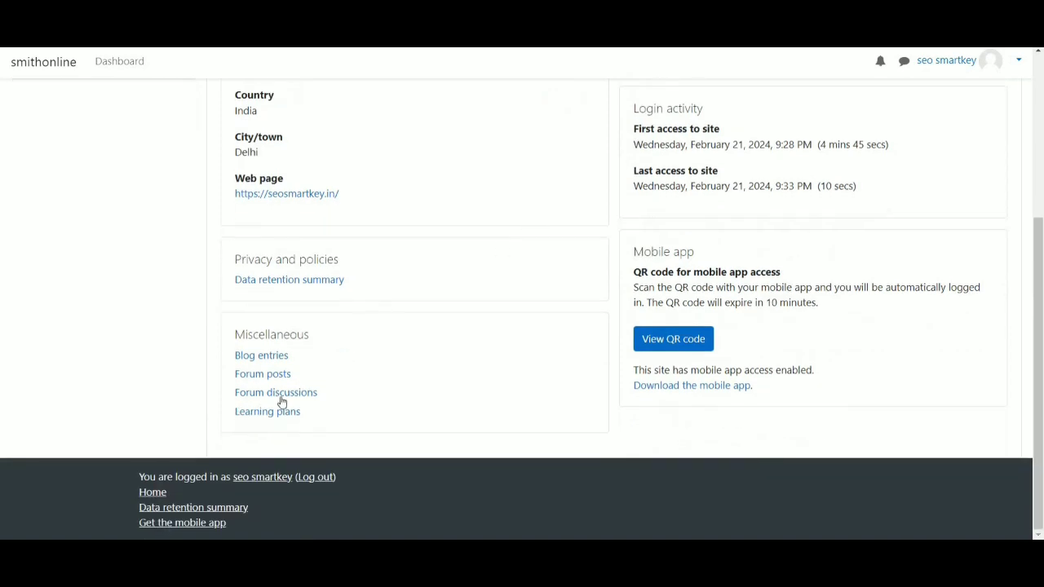
Open a new entry form in the profile's blog and examine its title, body, attachment, publishing and tag fields
left_click(269, 355)
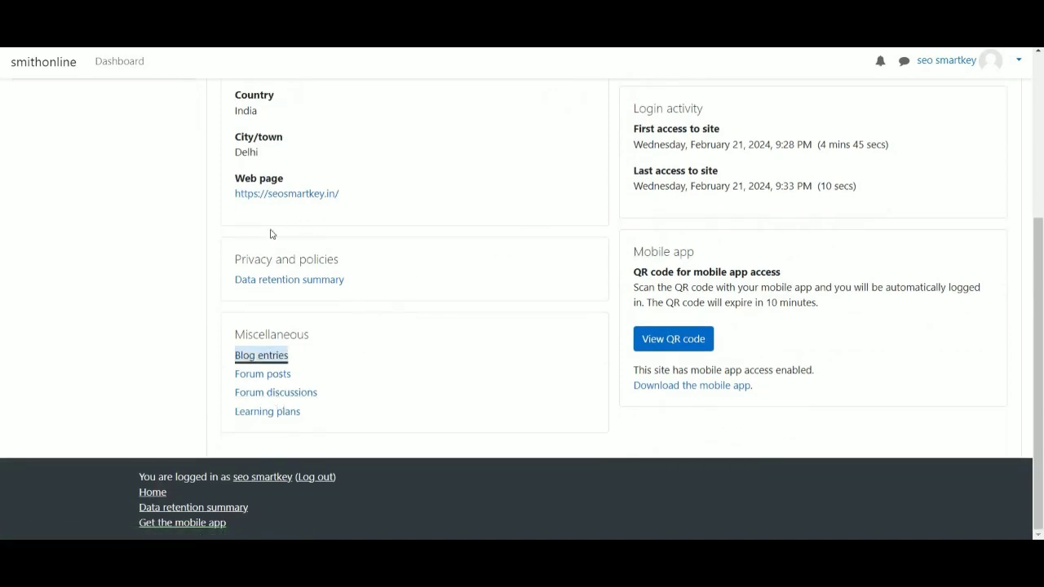
left_click(620, 290)
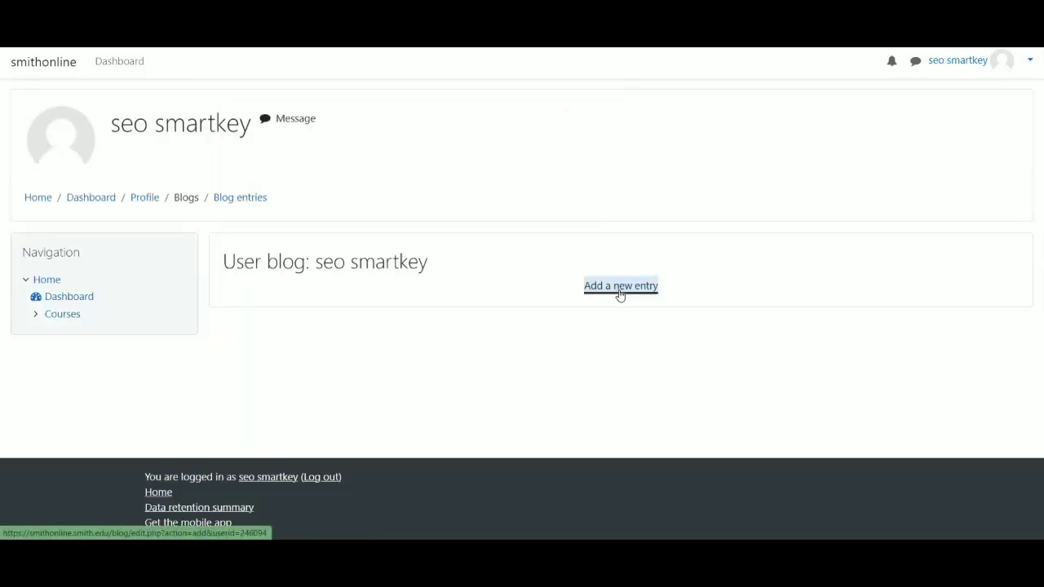
scroll(531, 255, "down", 1)
scroll(530, 228, "down", 1)
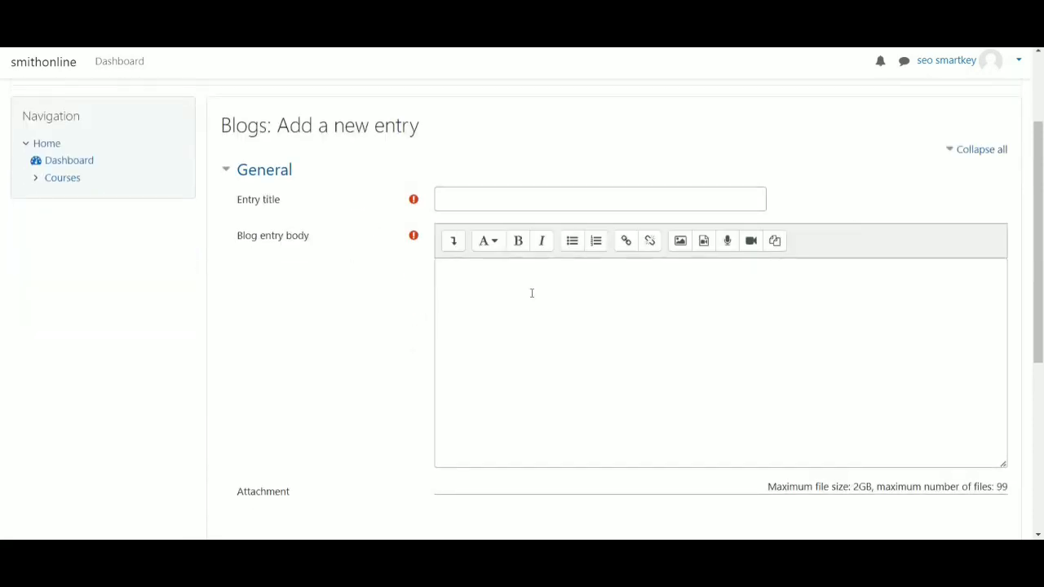
scroll(532, 293, "down", 1)
scroll(531, 327, "down", 2)
scroll(506, 326, "down", 3)
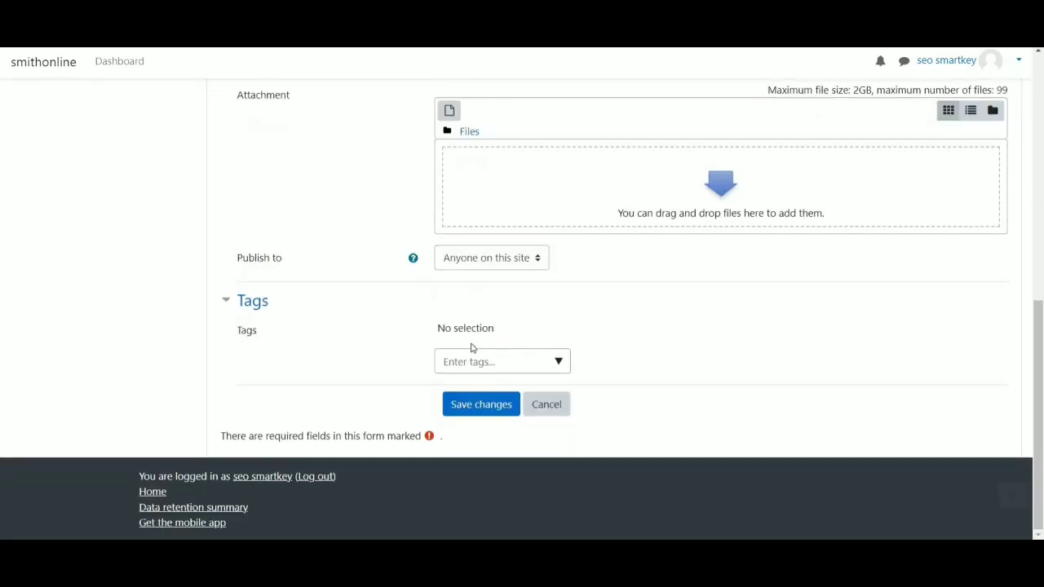
scroll(340, 210, "up", 10)
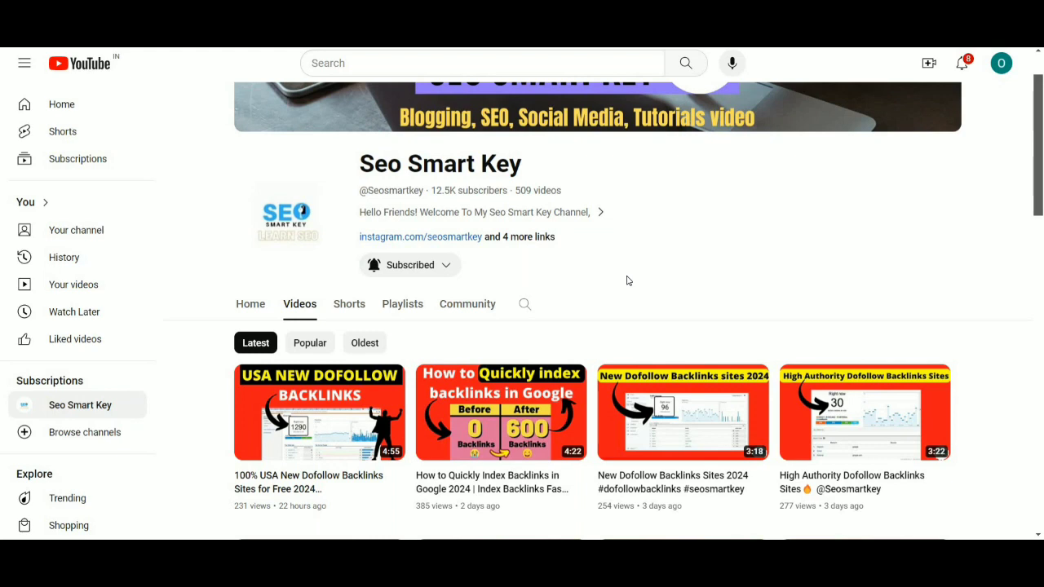
scroll(811, 347, "down", 3)
scroll(703, 326, "up", 1)
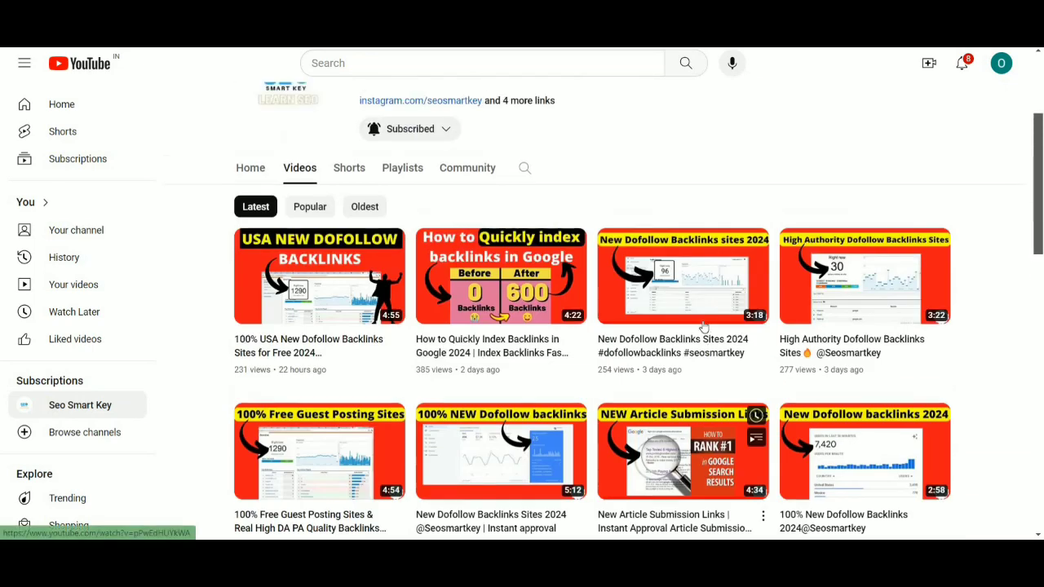
scroll(703, 327, "up", 3)
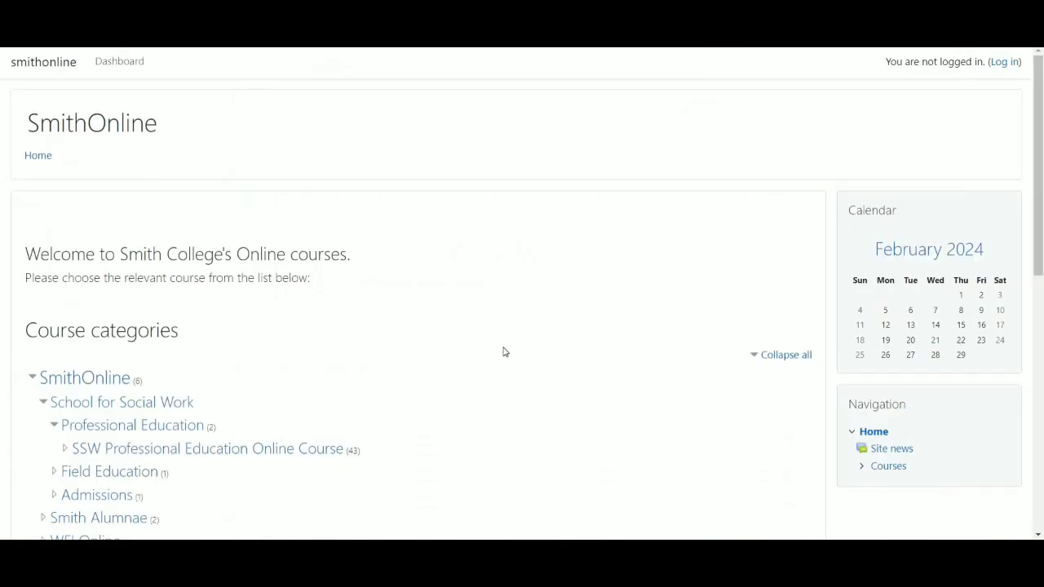
Look over the SmithOnline home page's course categories and check the site's Domain Rating in the Ahrefs backlink checker
scroll(503, 351, "down", 7)
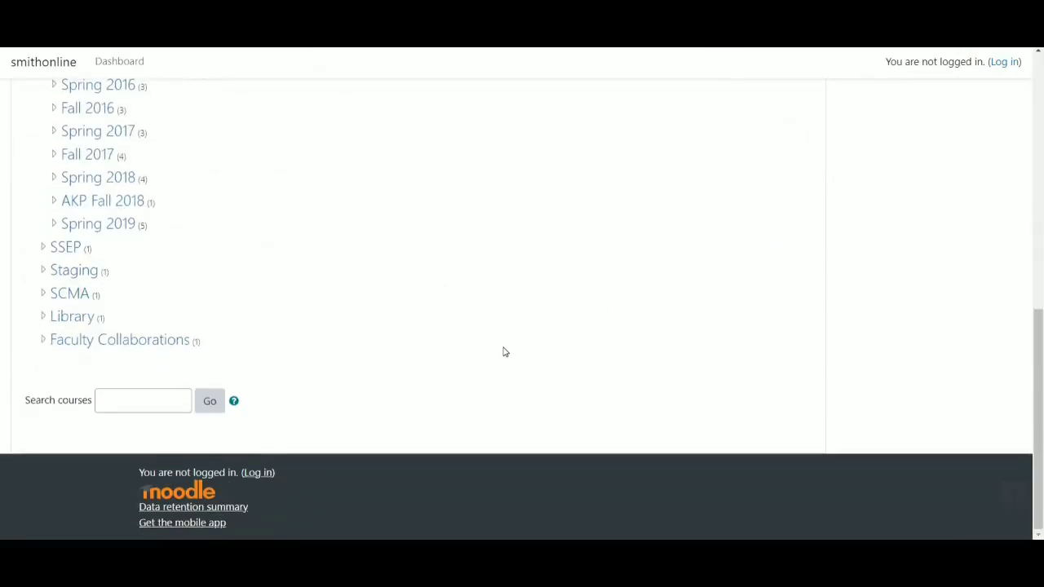
scroll(503, 351, "up", 7)
scroll(504, 352, "down", 7)
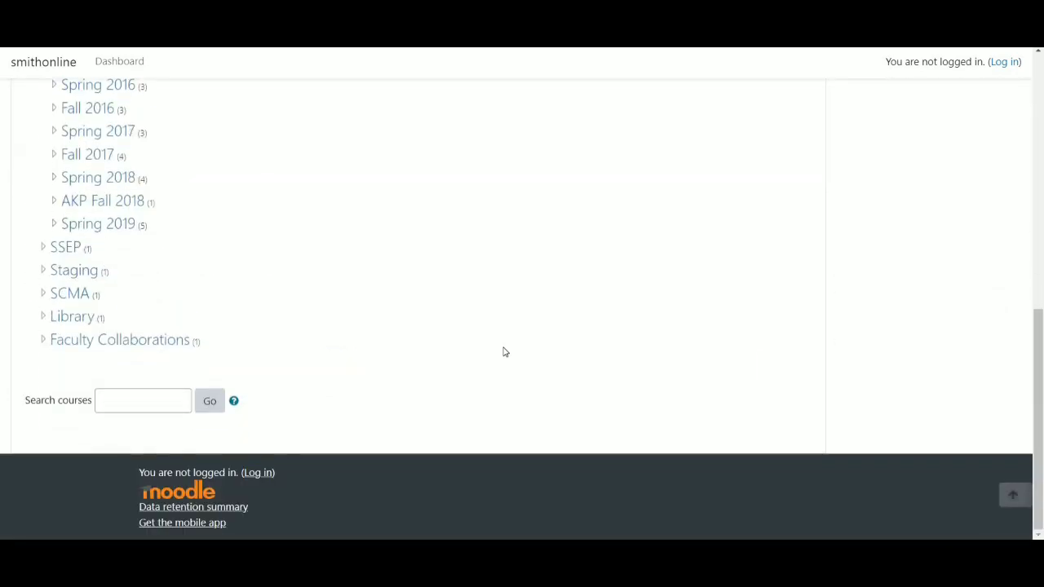
scroll(503, 351, "up", 8)
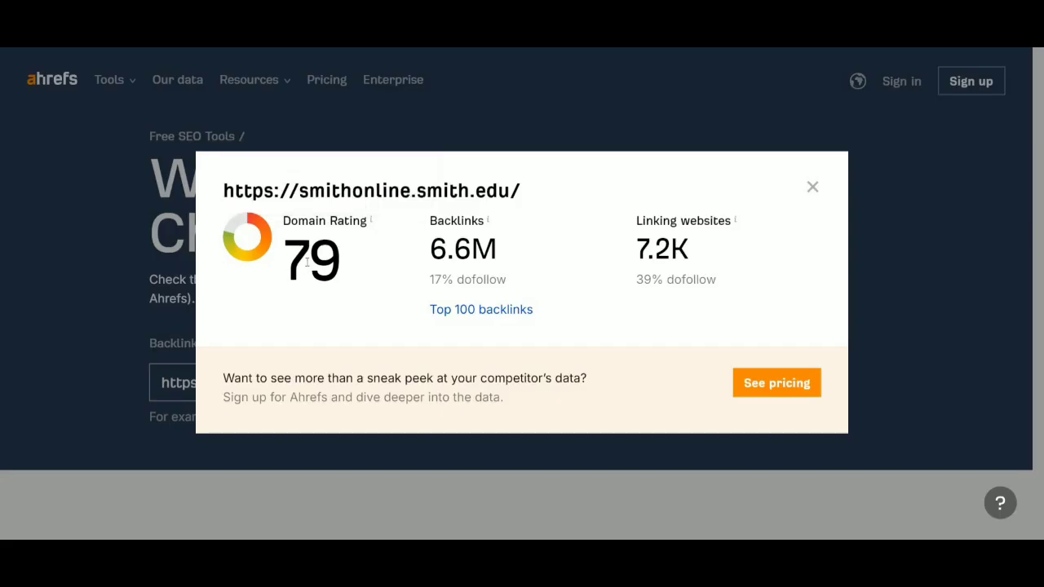
left_click_drag(307, 261, 349, 264)
left_click(364, 257)
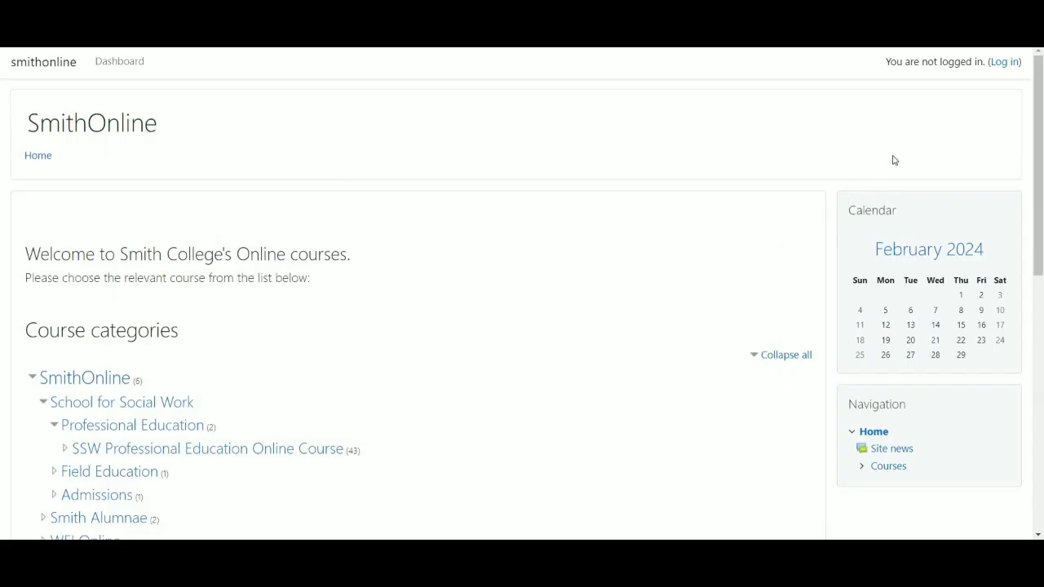
Log out of the current SmithOnline account and open the form for creating a new account
left_click(993, 69)
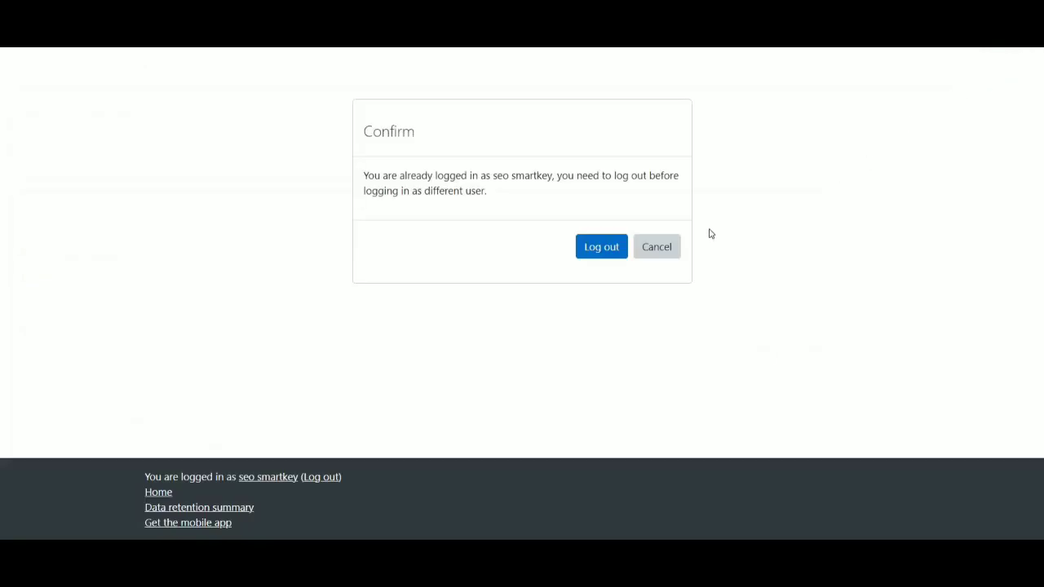
left_click(622, 253)
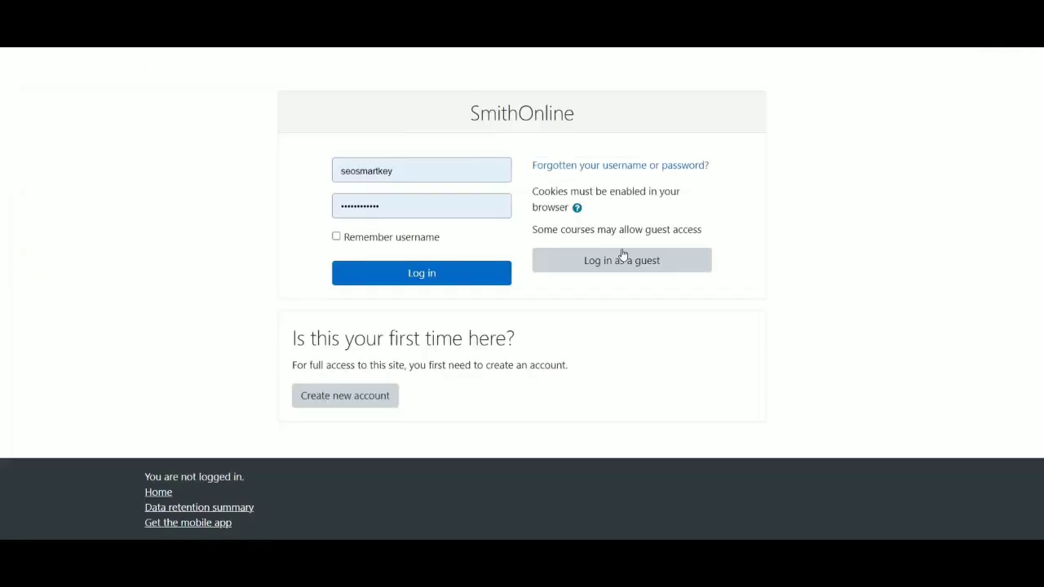
left_click(342, 402)
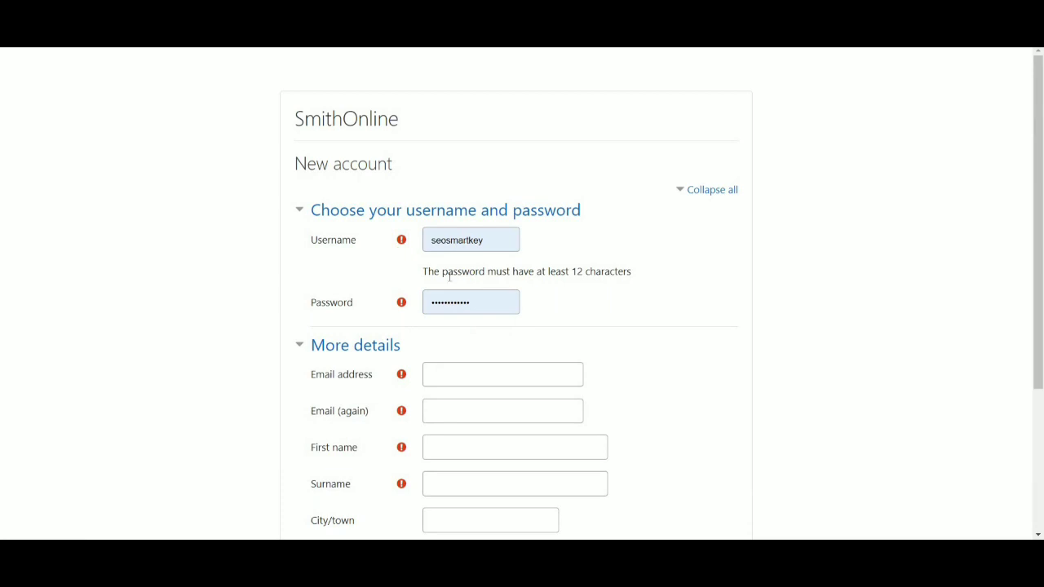
Review the username, password and More details fields of the new account form and cancel it
scroll(559, 291, "down", 2)
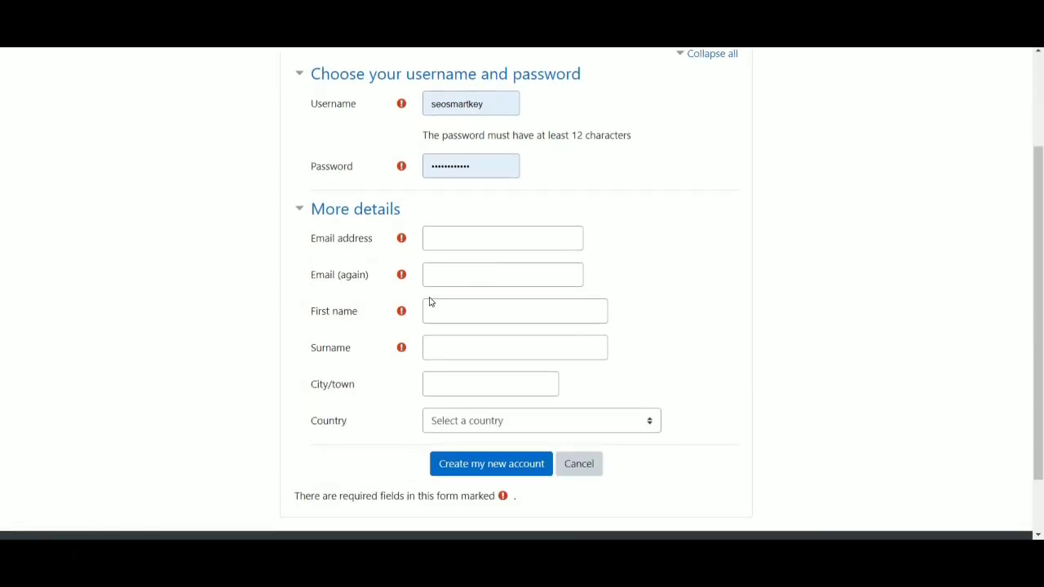
scroll(457, 300, "down", 1)
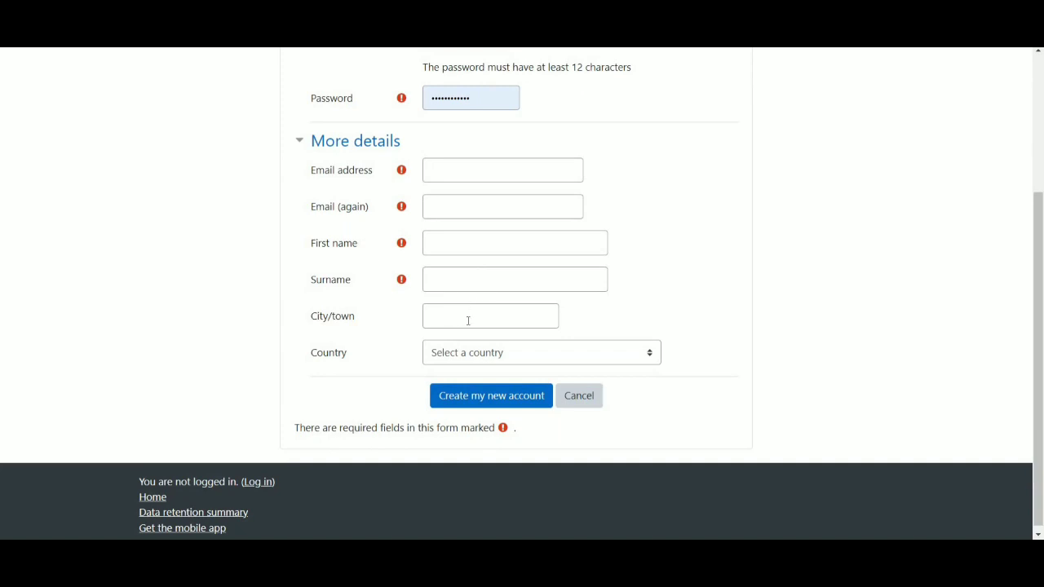
scroll(506, 266, "up", 3)
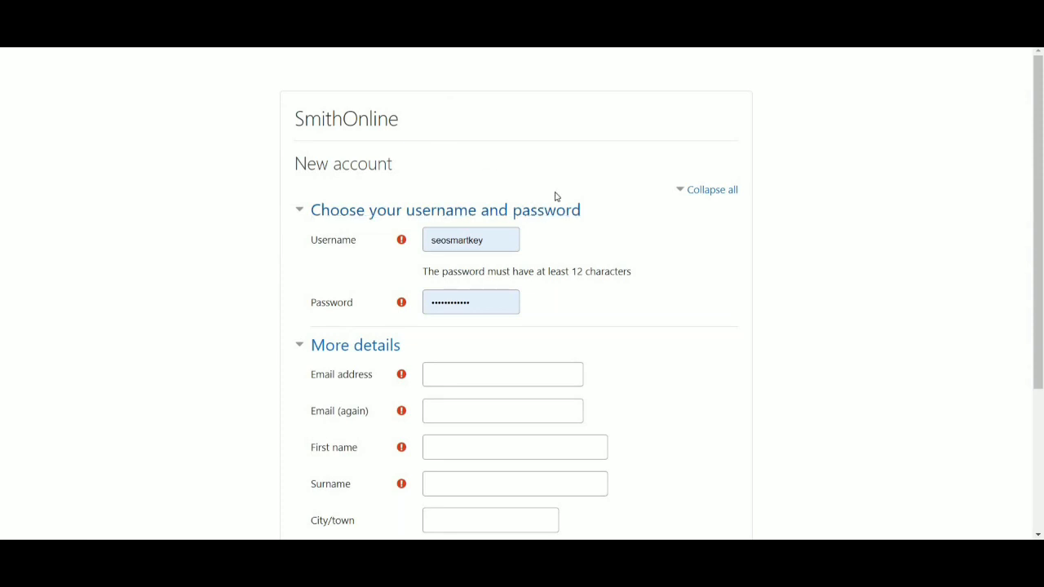
scroll(556, 200, "down", 3)
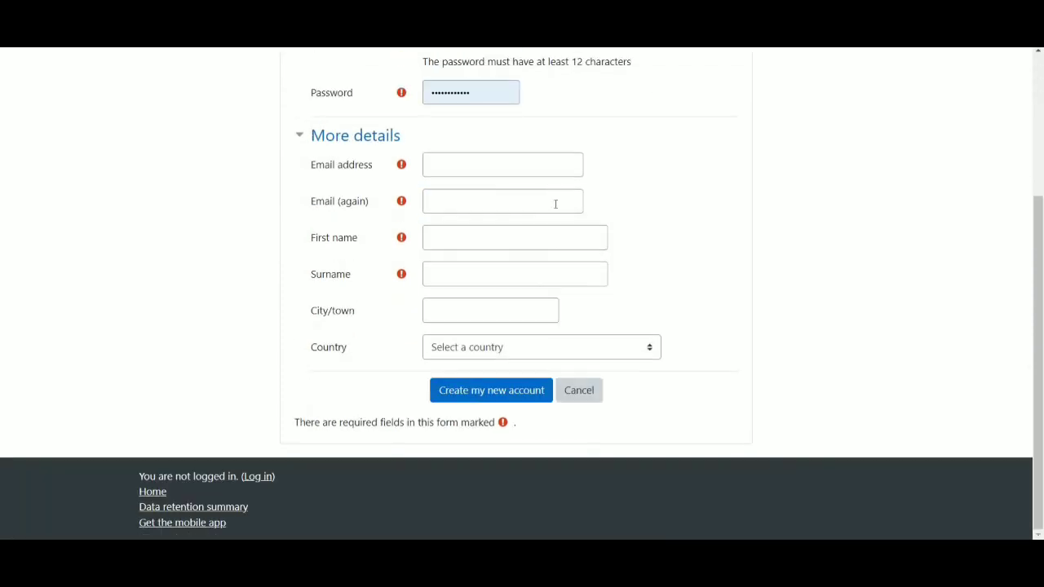
left_click(584, 392)
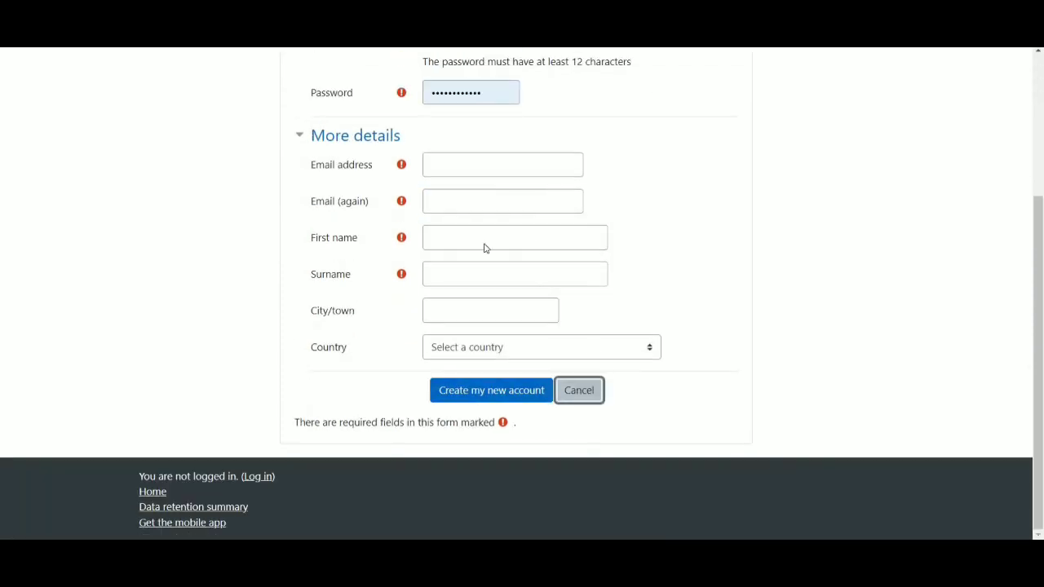
Log in with the prefilled credentials and open the account's profile page
left_click(427, 275)
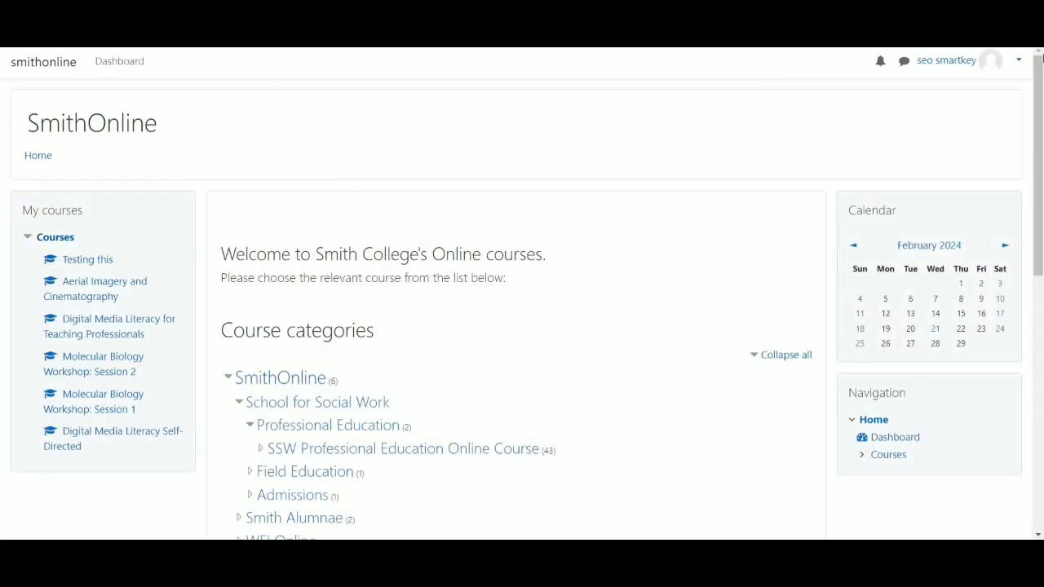
left_click(959, 65)
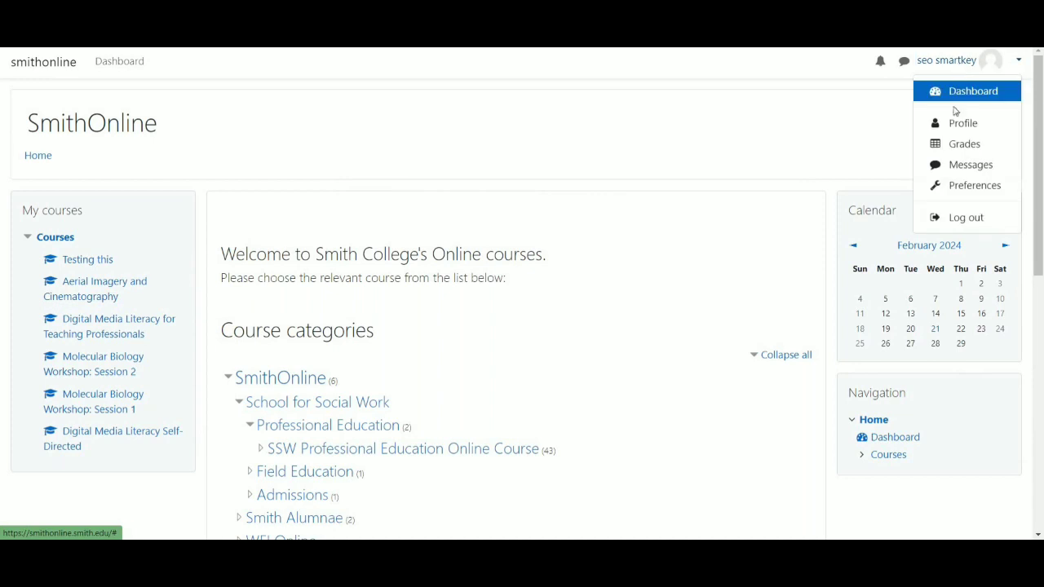
left_click(953, 123)
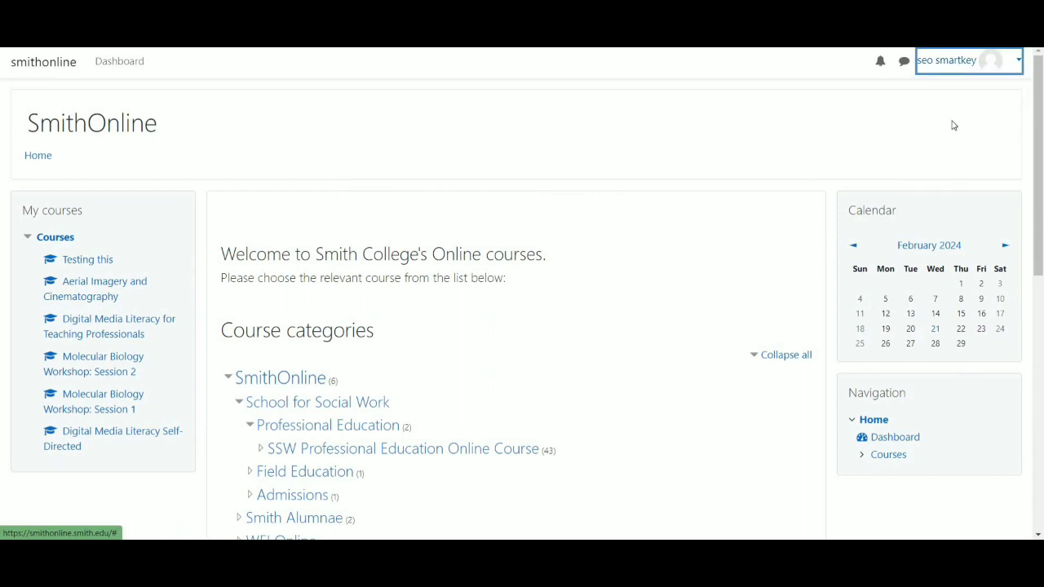
Open the profile for editing and review its General and User picture settings
scroll(566, 159, "down", 2)
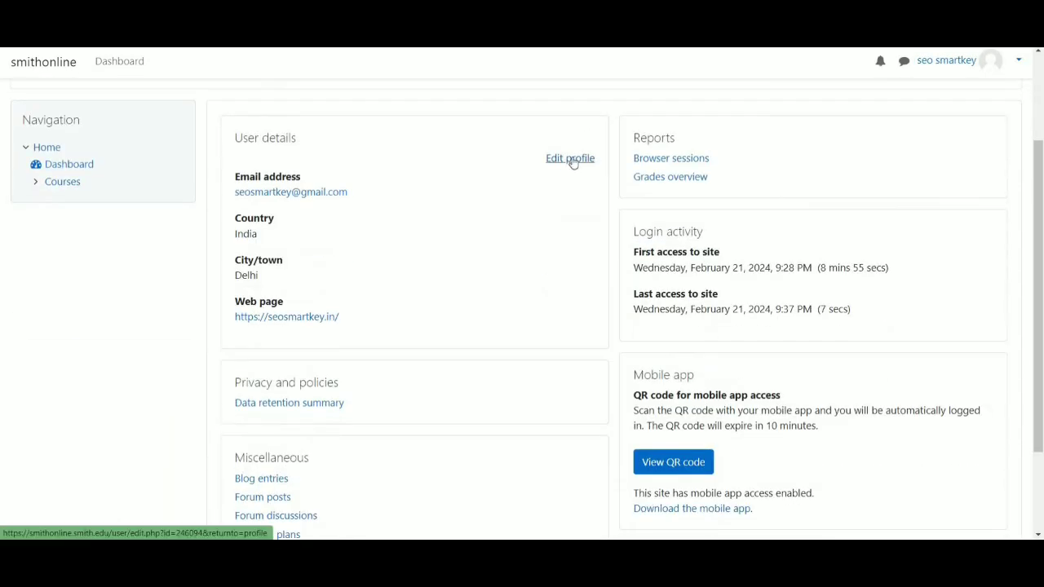
left_click(571, 159)
scroll(569, 126, "down", 3)
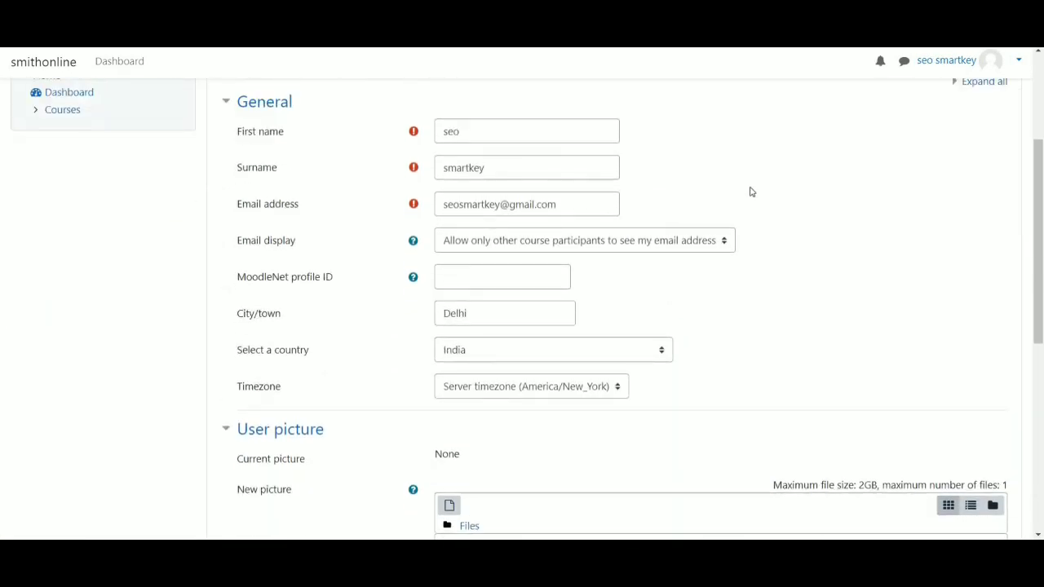
scroll(750, 191, "down", 4)
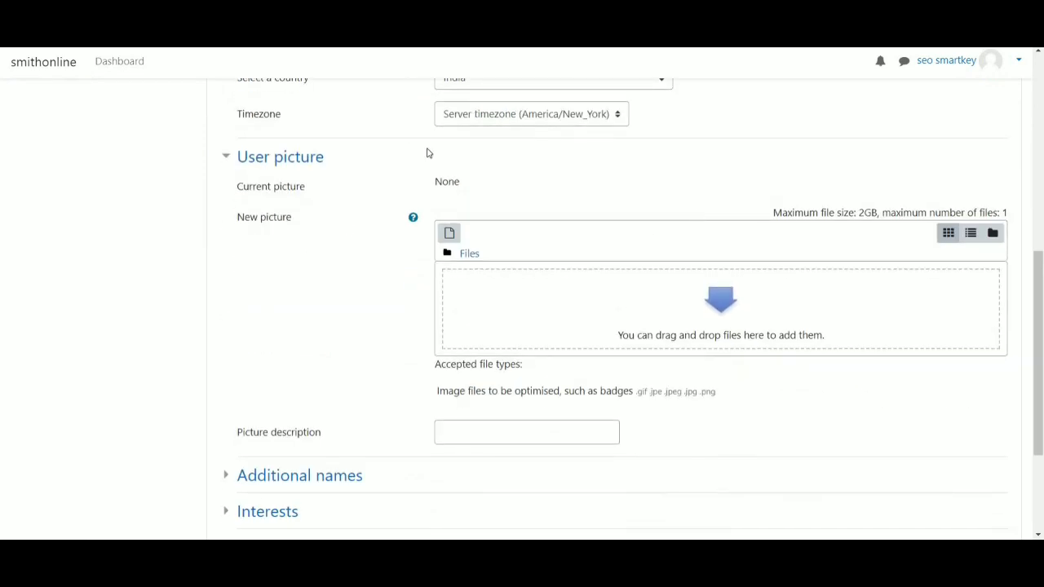
scroll(427, 153, "down", 3)
scroll(427, 152, "down", 2)
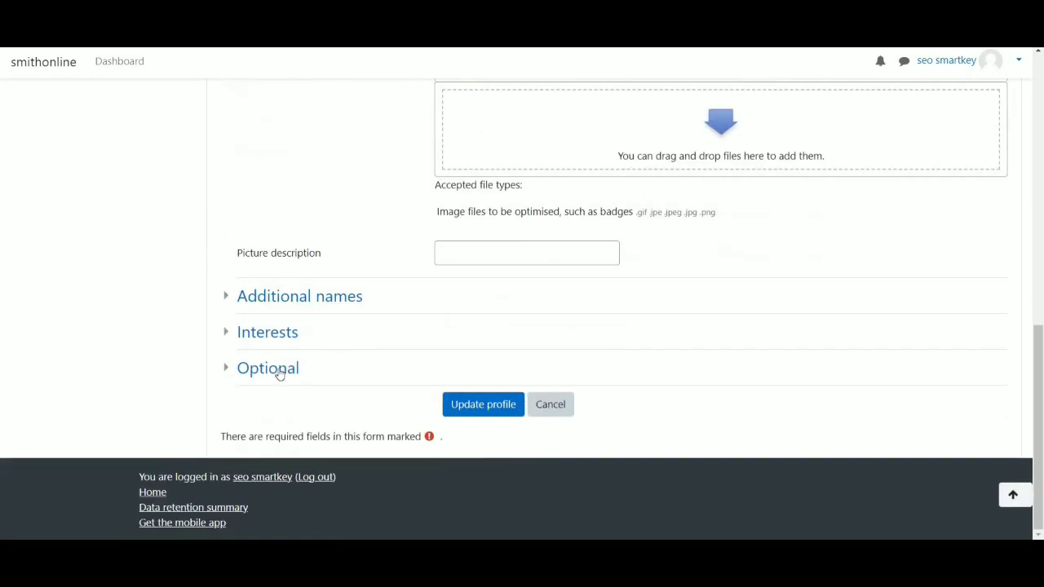
Expand the Additional names and Optional sections, check the Web page field, and cancel the profile editing
left_click(300, 296)
scroll(387, 252, "down", 2)
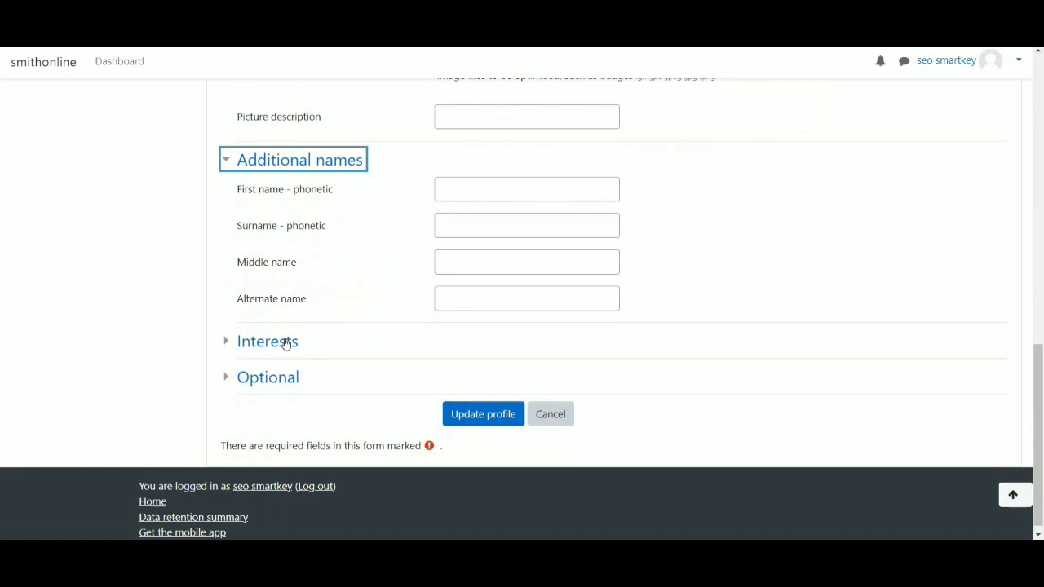
left_click(266, 378)
scroll(394, 275, "down", 5)
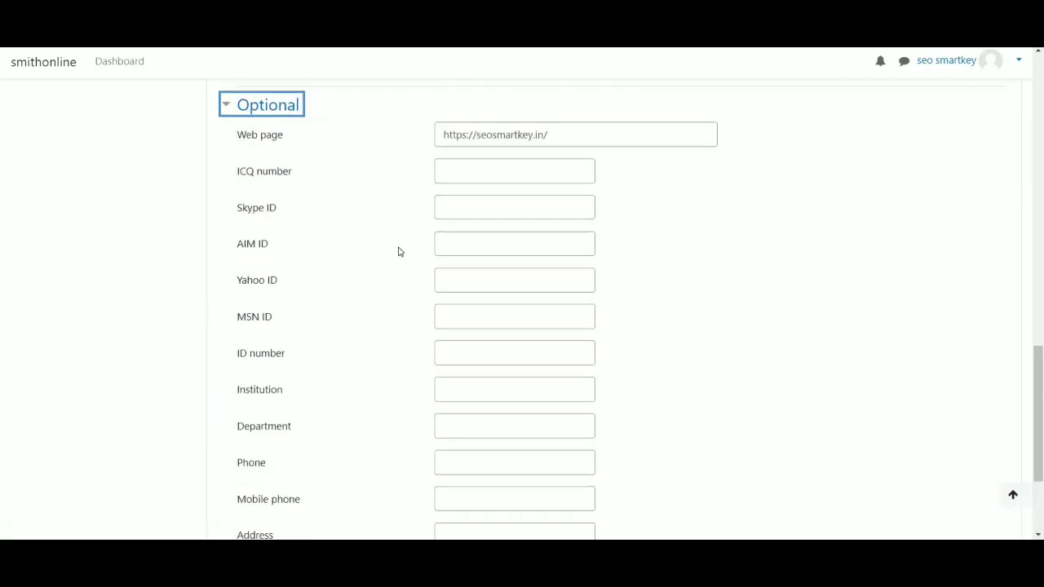
scroll(398, 252, "up", 1)
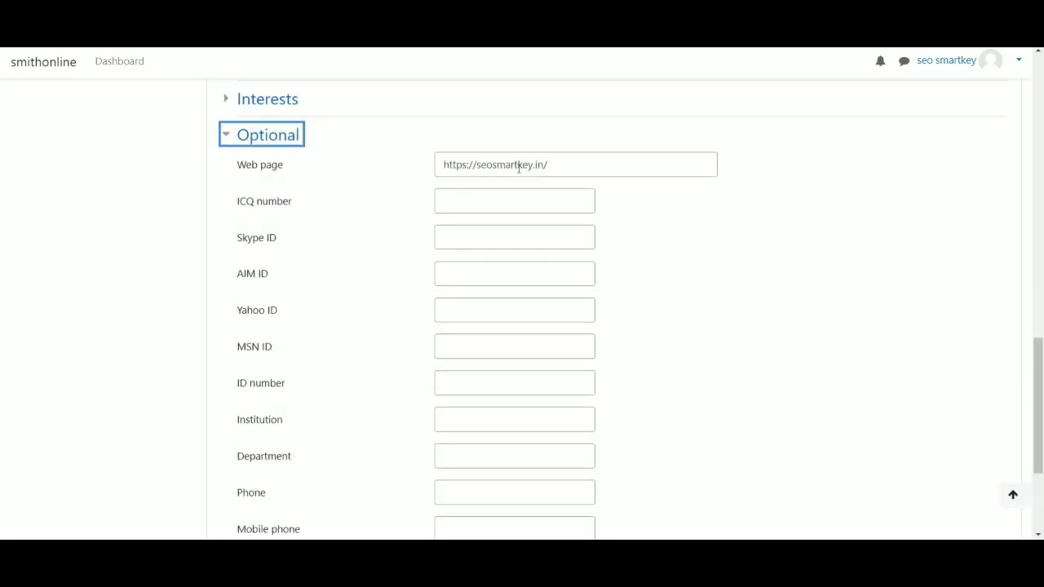
scroll(530, 167, "down", 3)
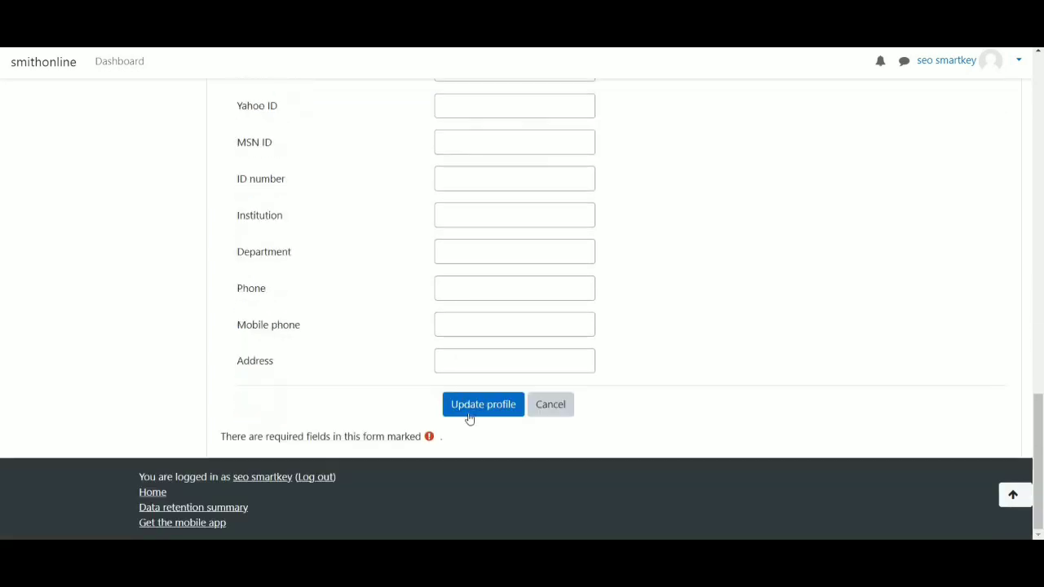
left_click(560, 401)
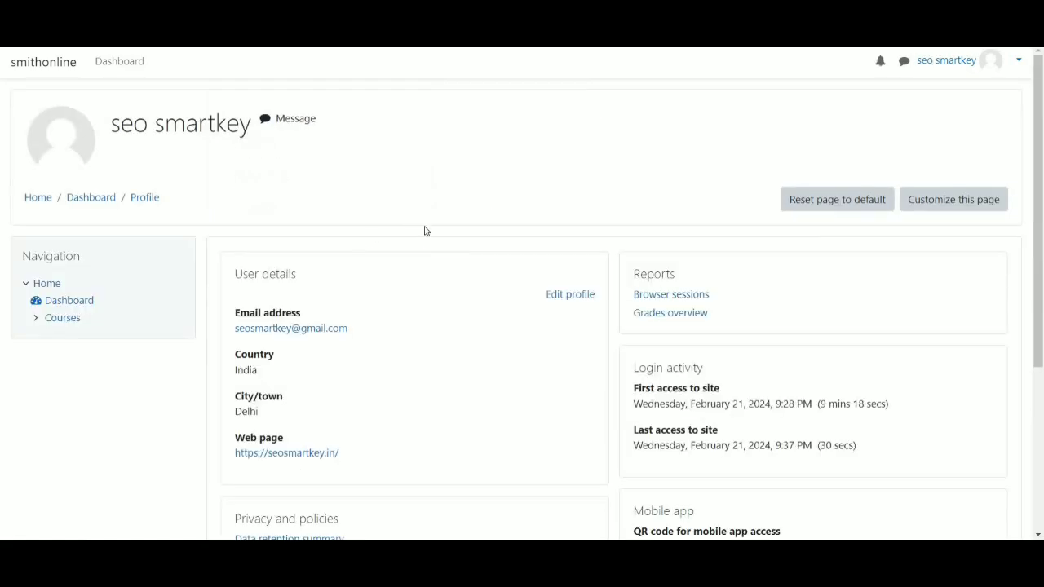
Inspect the HTML of the profile's web page link in the developer tools, and close them
scroll(375, 228, "down", 3)
right_click(308, 255)
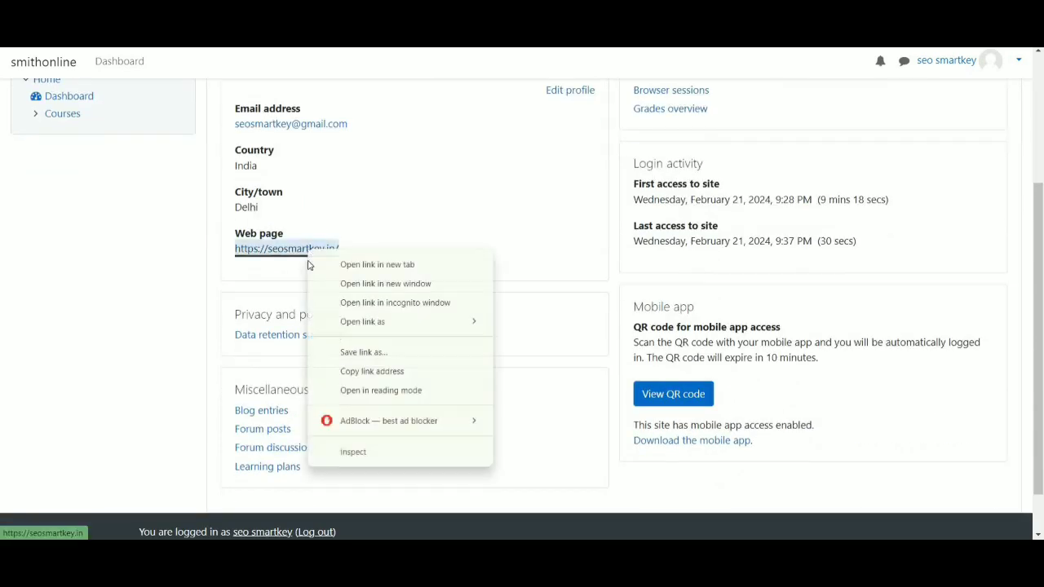
left_click(380, 447)
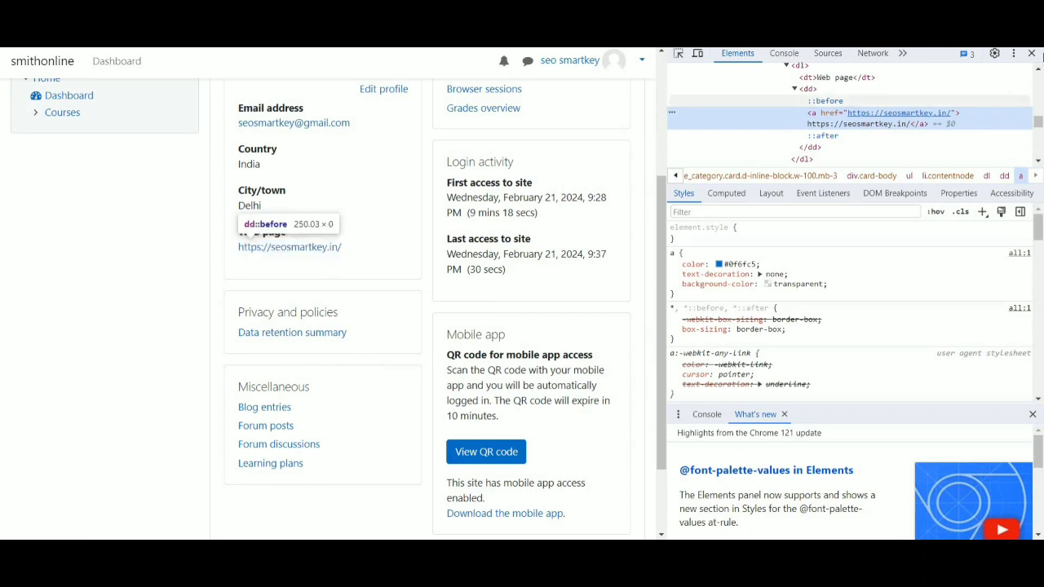
left_click(1032, 53)
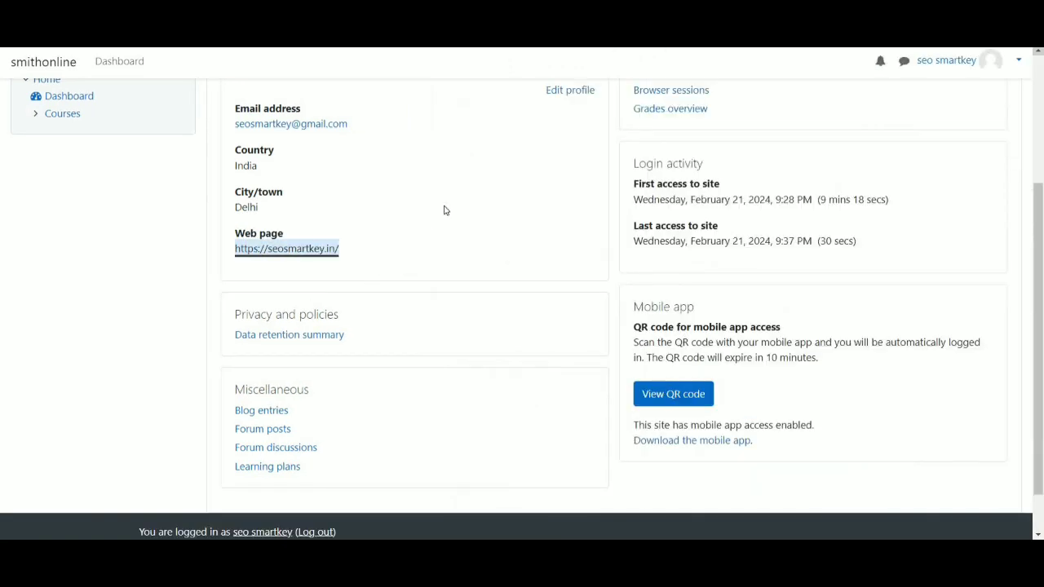
scroll(446, 210, "down", 1)
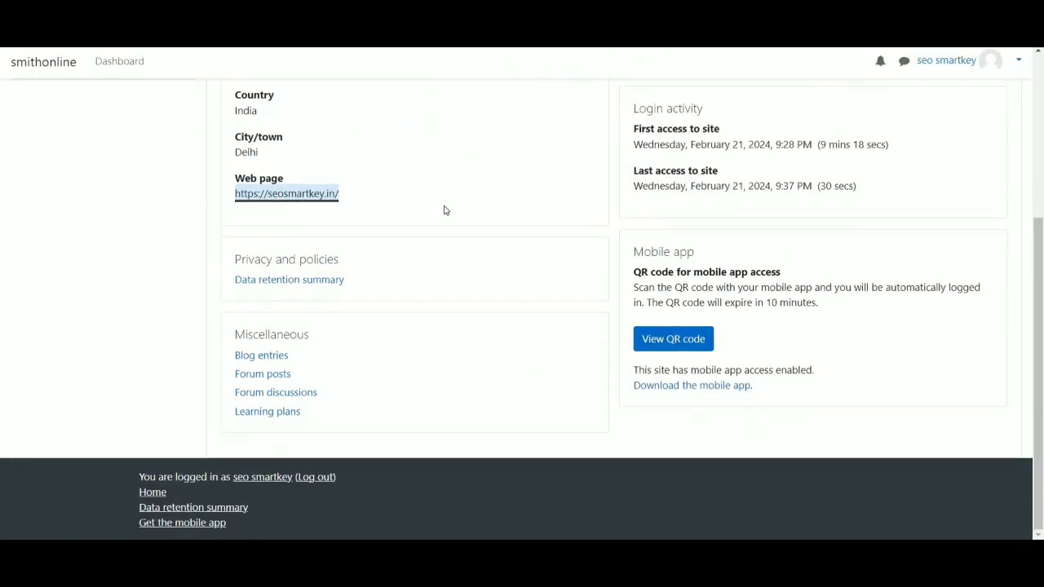
Open the profile's blog entries and start a new blog entry
left_click(263, 361)
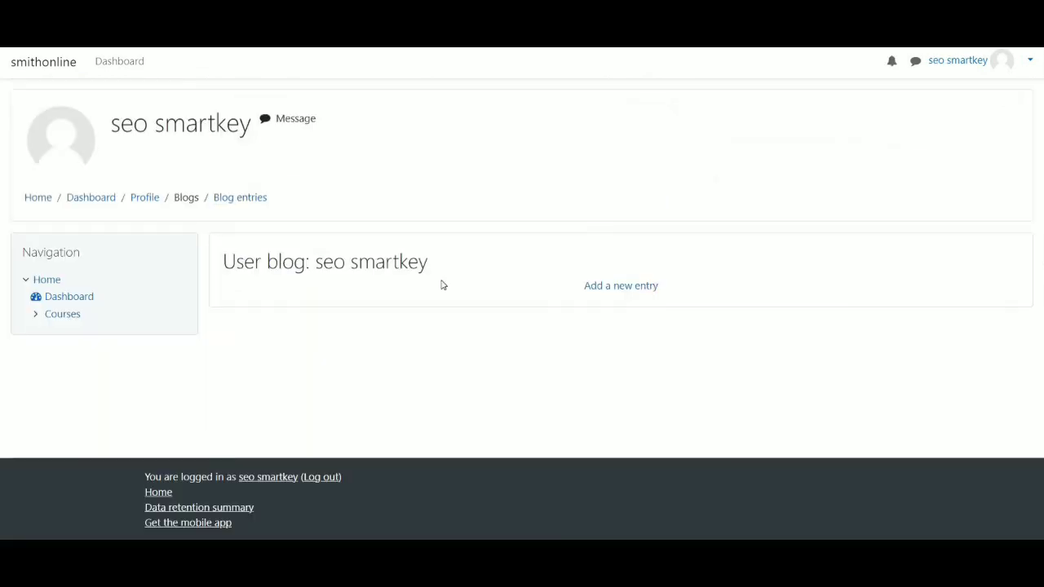
left_click(624, 290)
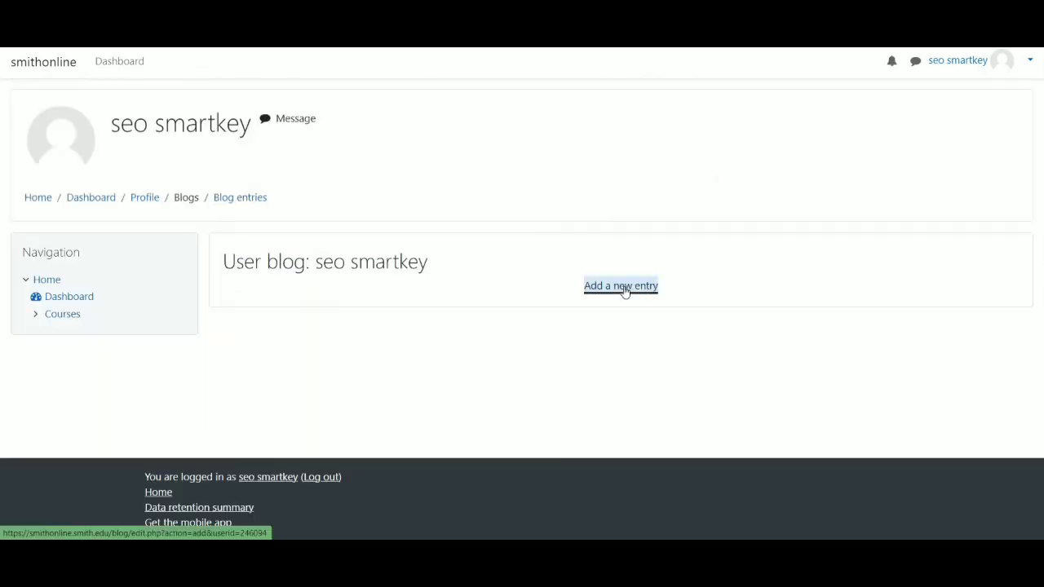
scroll(550, 247, "down", 2)
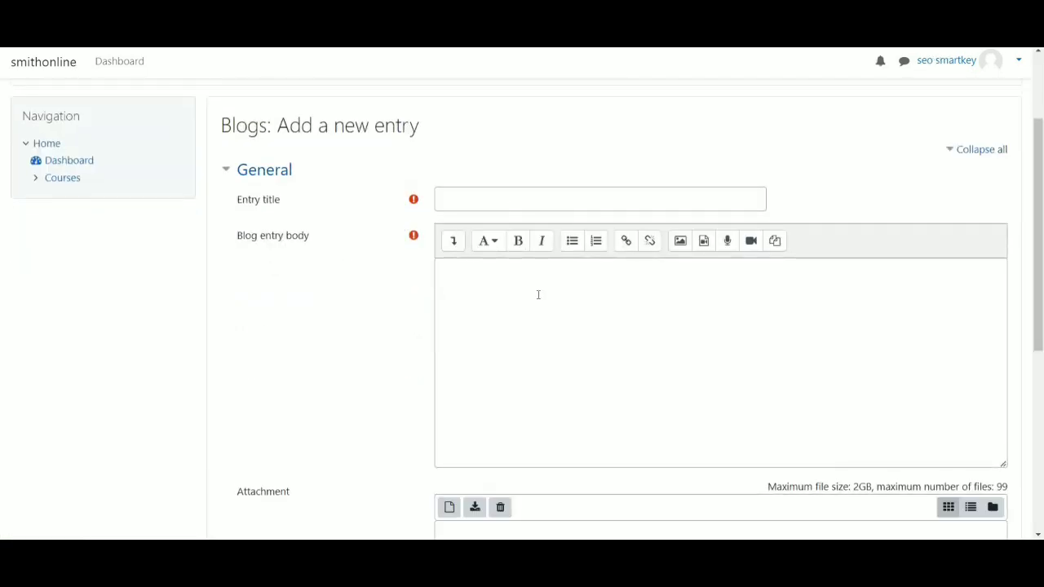
scroll(602, 284, "down", 4)
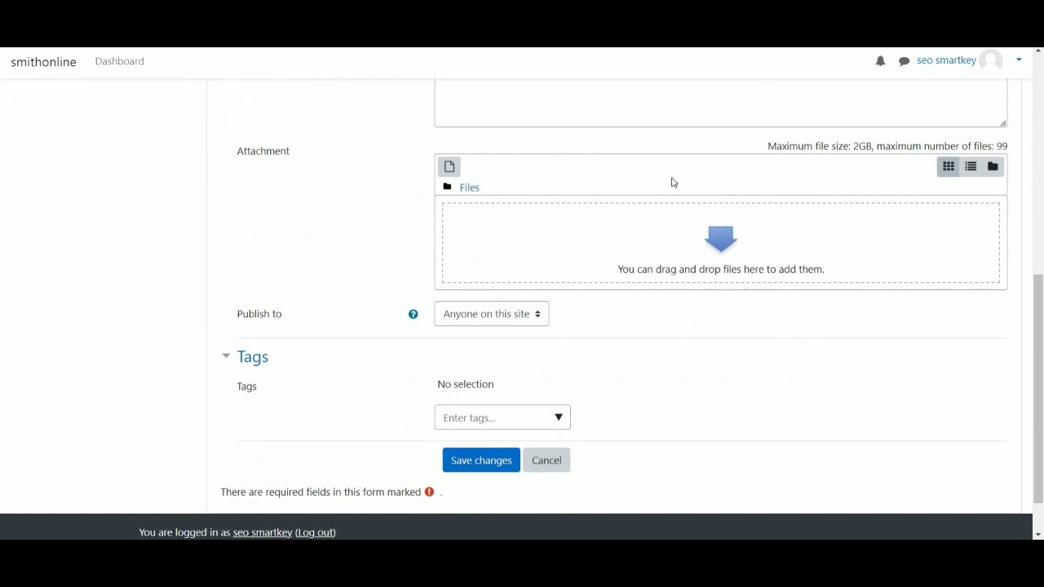
Set the new blog entry to be published to "Anyone on this site"
left_click(477, 318)
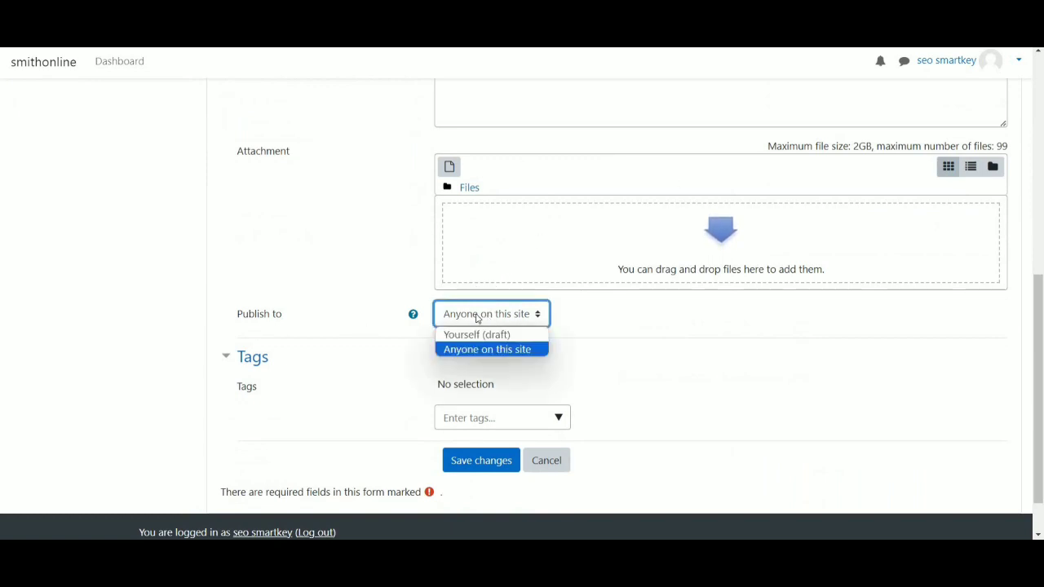
left_click(499, 349)
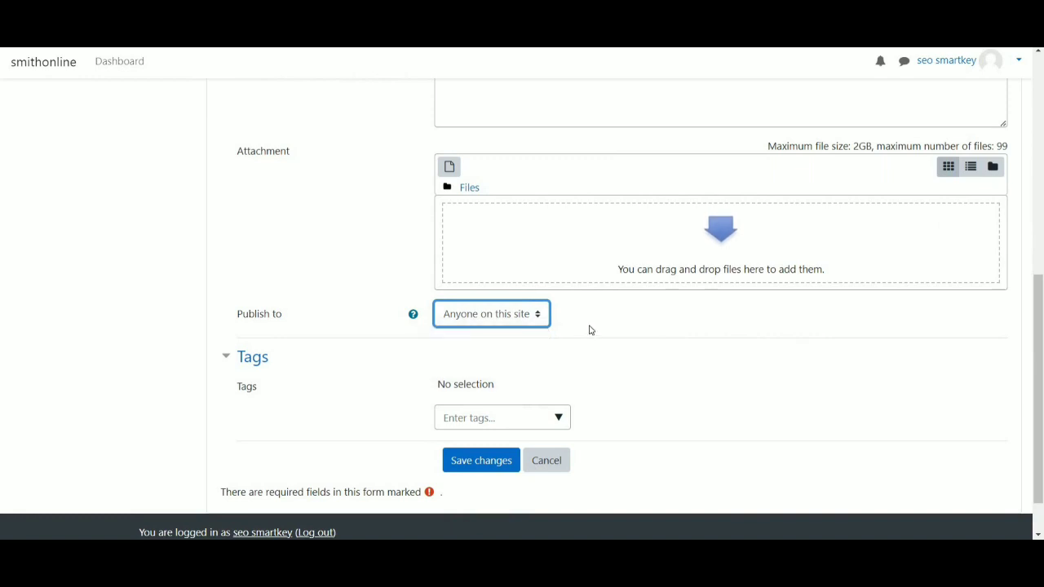
scroll(466, 382, "down", 1)
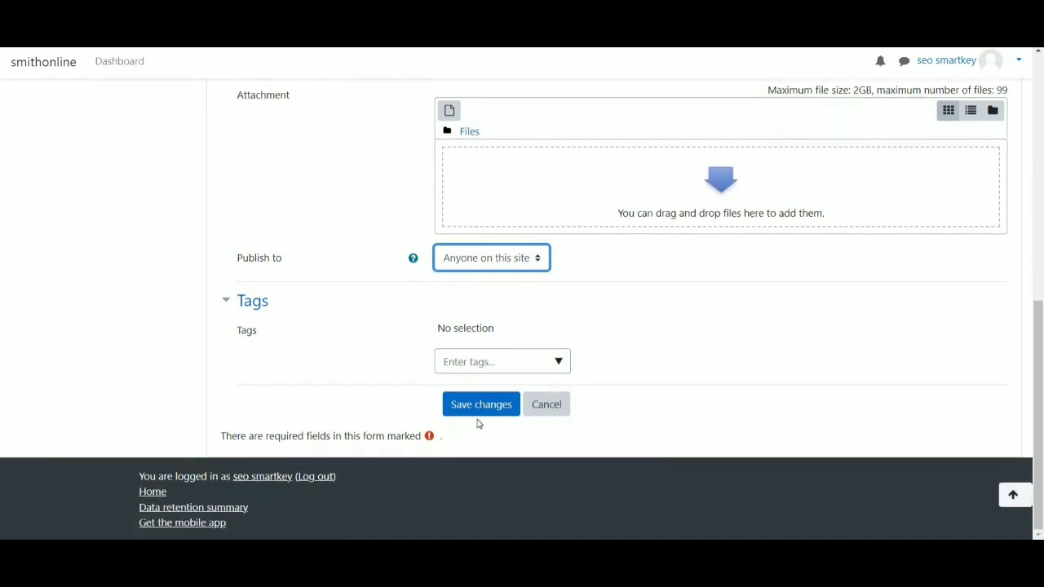
scroll(598, 330, "up", 7)
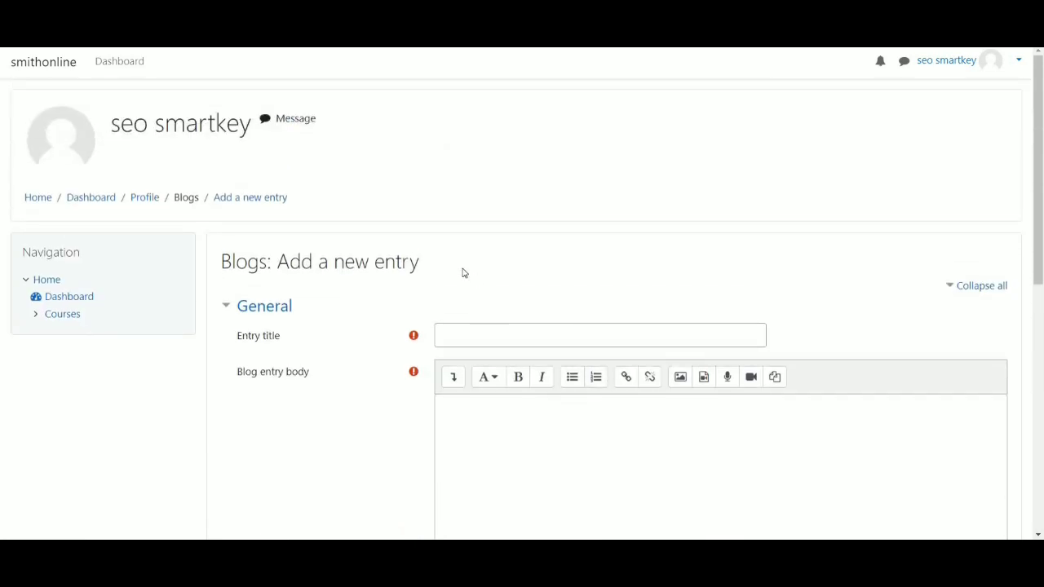
Review the title and body of the entry "Some tips for effectively using YouTube tags" and where selected body text can be linked
scroll(464, 273, "down", 2)
scroll(399, 322, "down", 1)
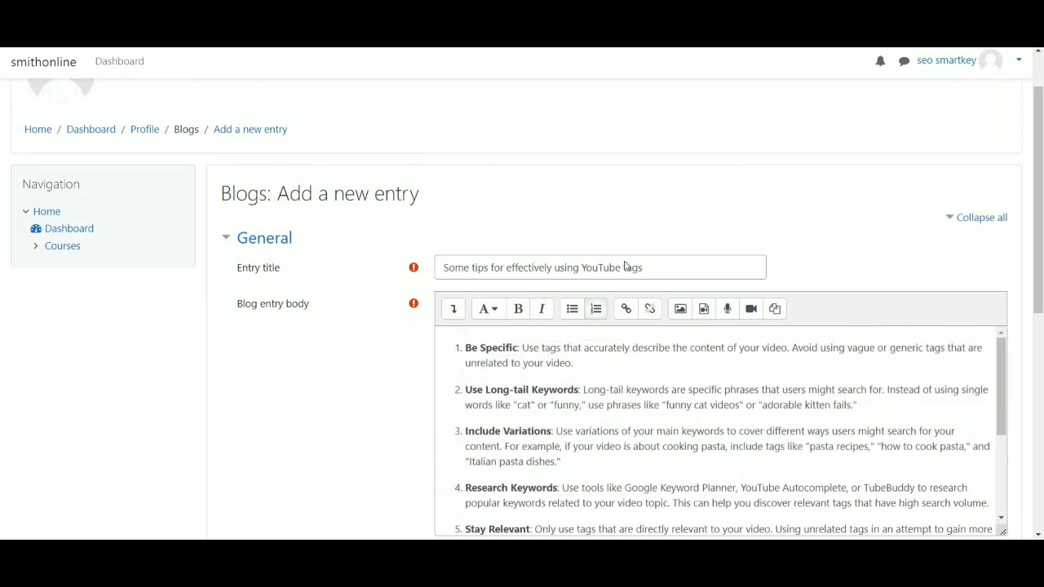
scroll(581, 282, "down", 3)
scroll(589, 250, "down", 3)
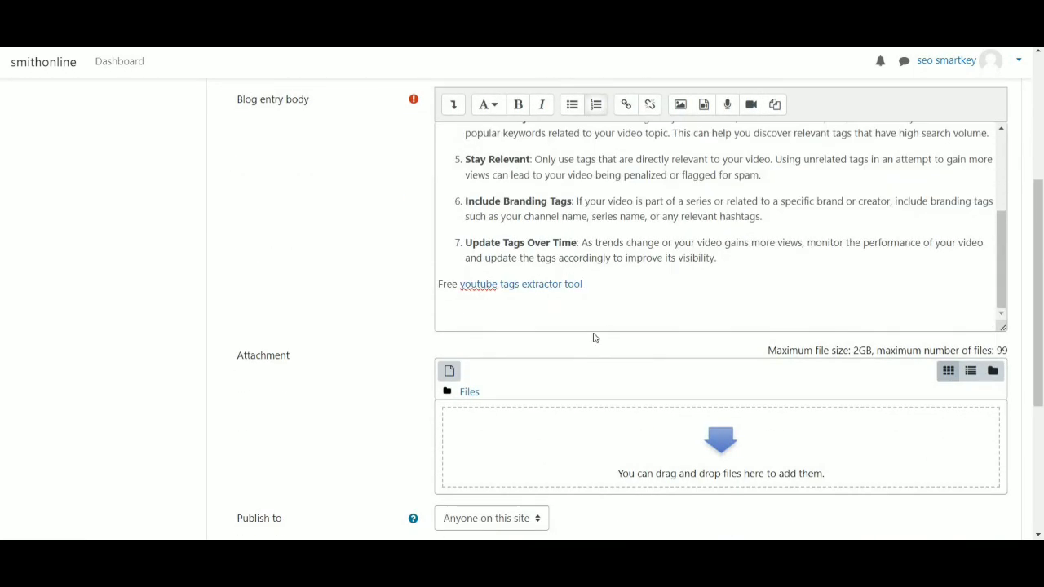
scroll(631, 320, "up", 5)
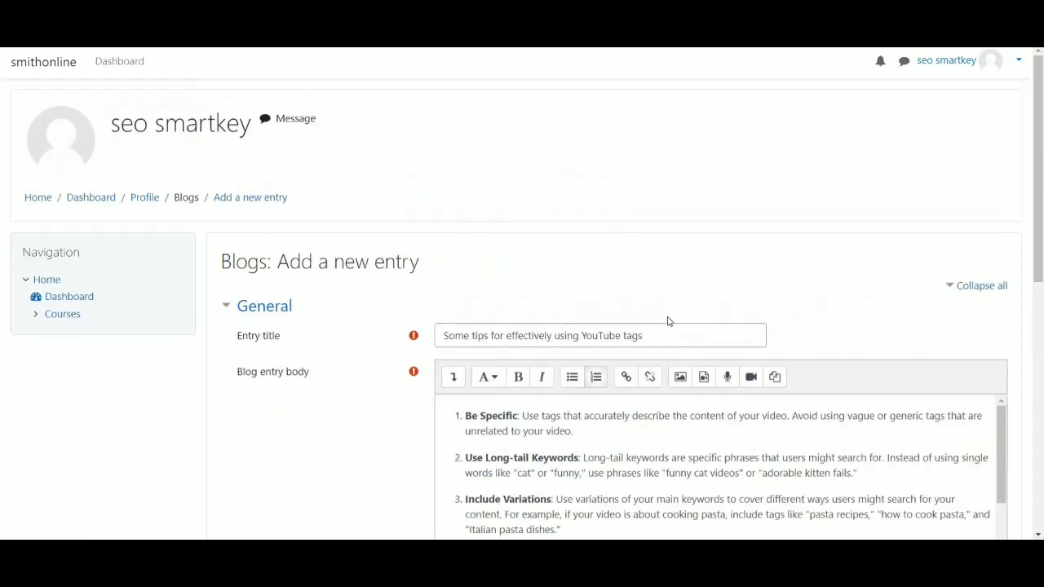
double_click(615, 419)
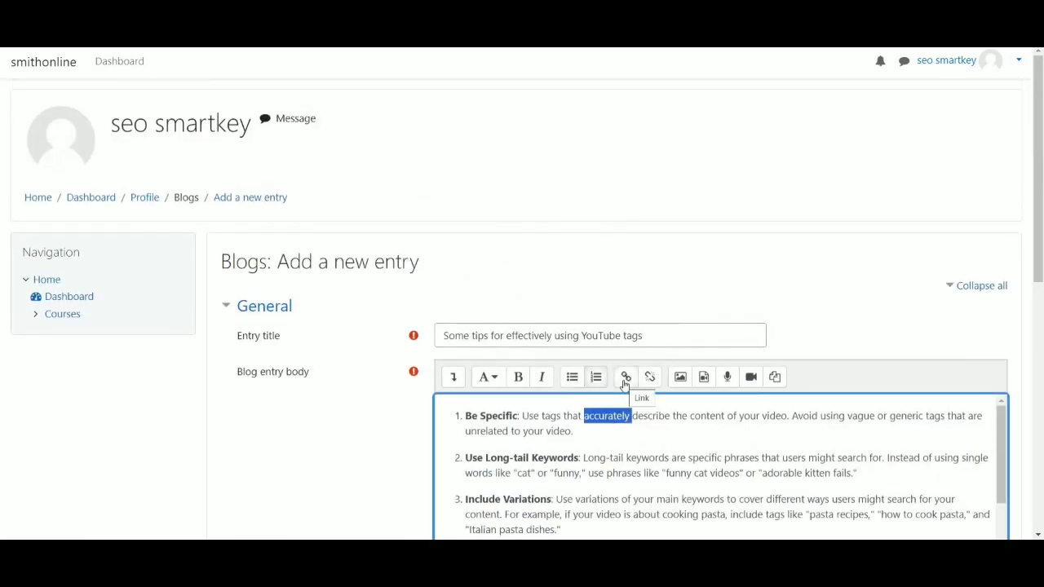
left_click(666, 416)
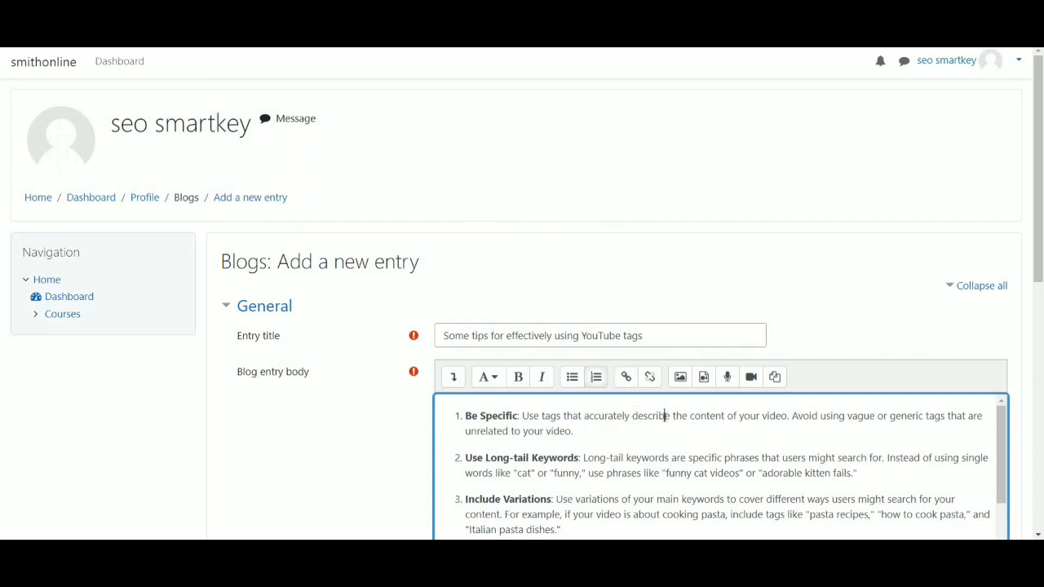
Check the entry's closing link, publishing option and "youtube tags" tag, and save the blog entry
scroll(665, 416, "down", 10)
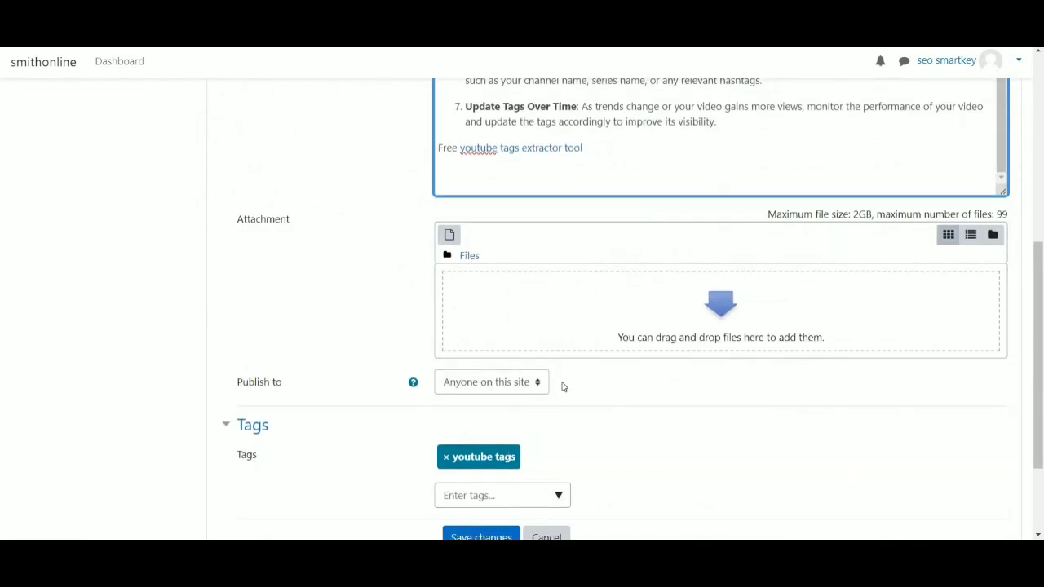
scroll(547, 400, "down", 1)
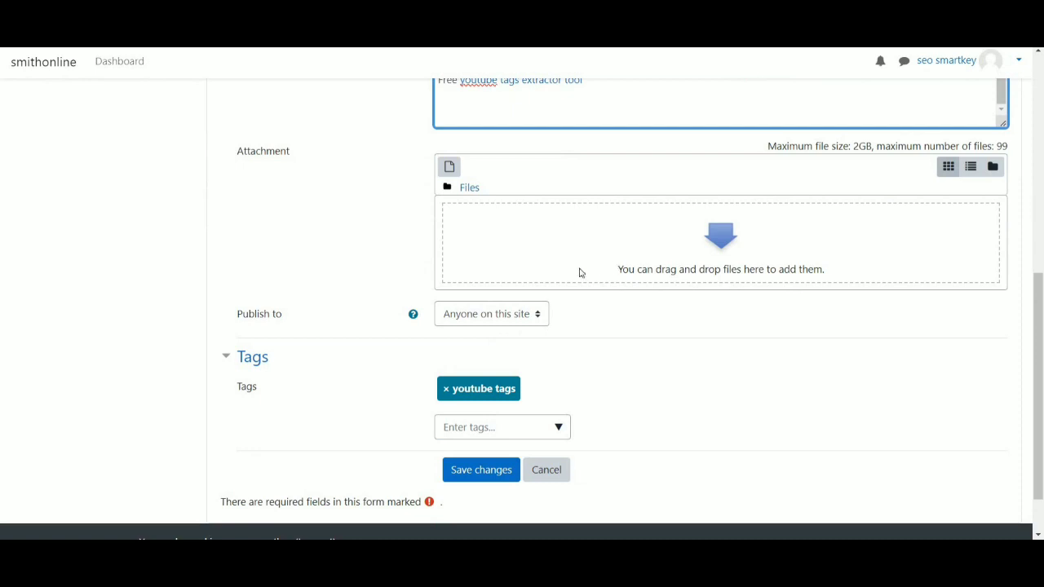
scroll(583, 273, "up", 1)
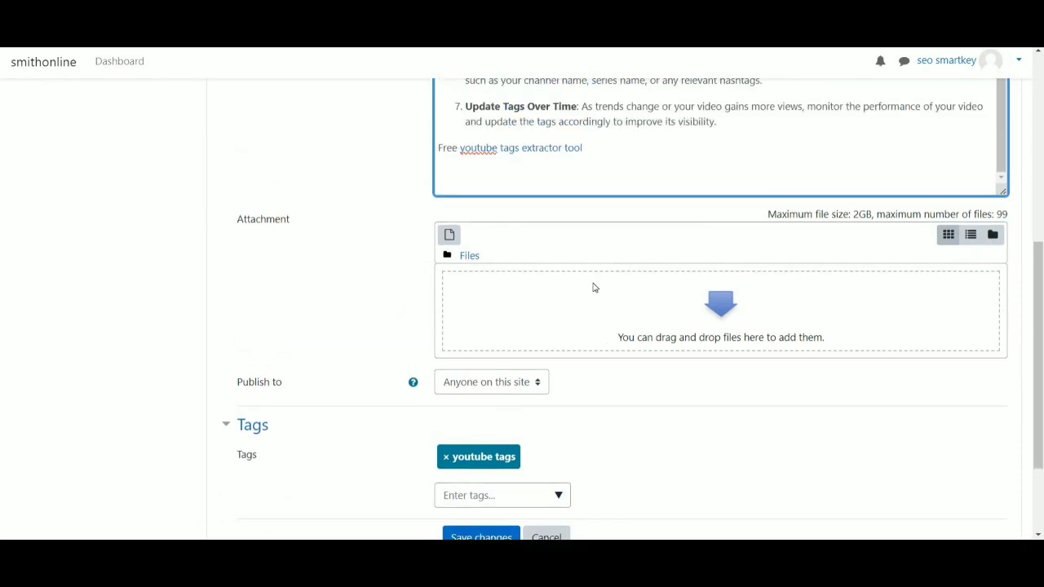
scroll(594, 287, "down", 2)
left_click(483, 412)
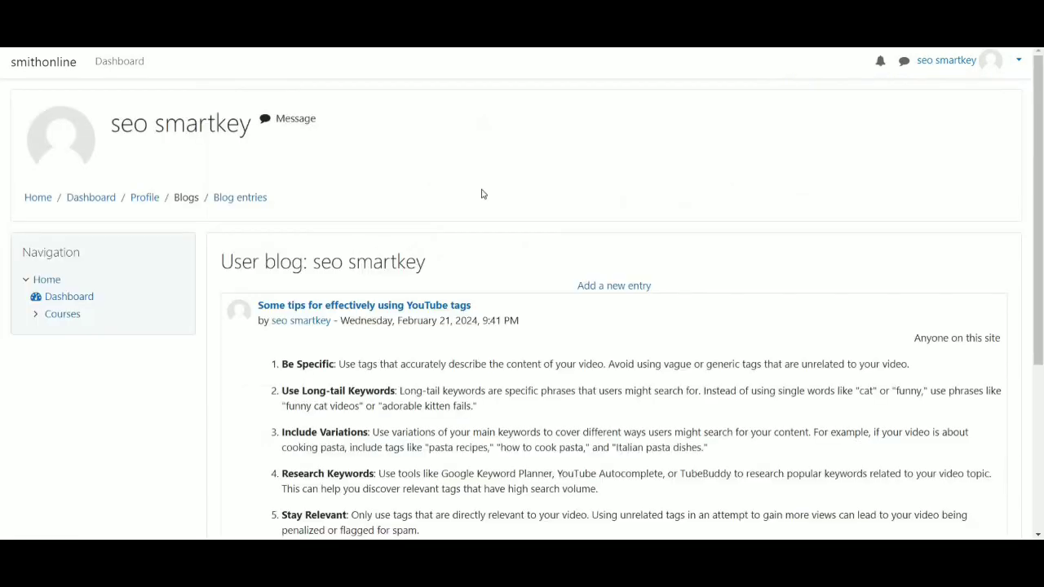
Inspect the HTML of the "youtube tags extractor tool" link in the published blog entry, and close the developer tools
scroll(481, 194, "down", 5)
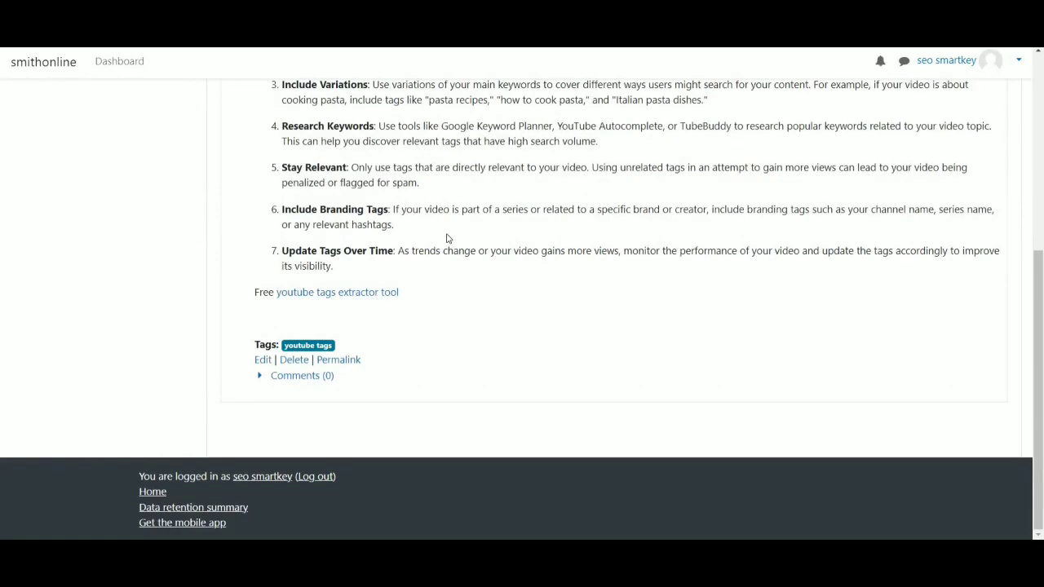
scroll(447, 237, "up", 4)
scroll(457, 248, "down", 3)
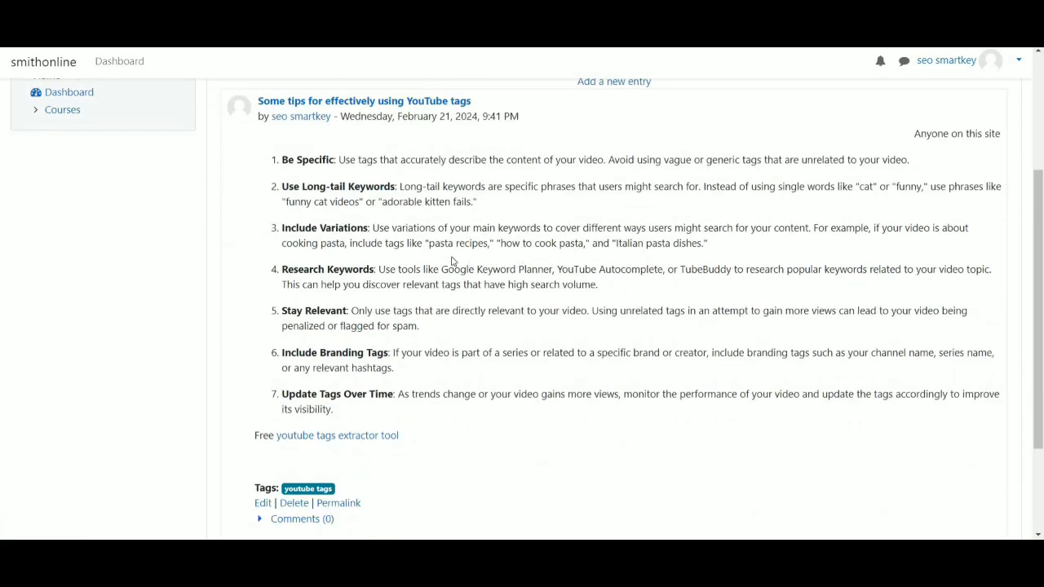
scroll(453, 261, "up", 2)
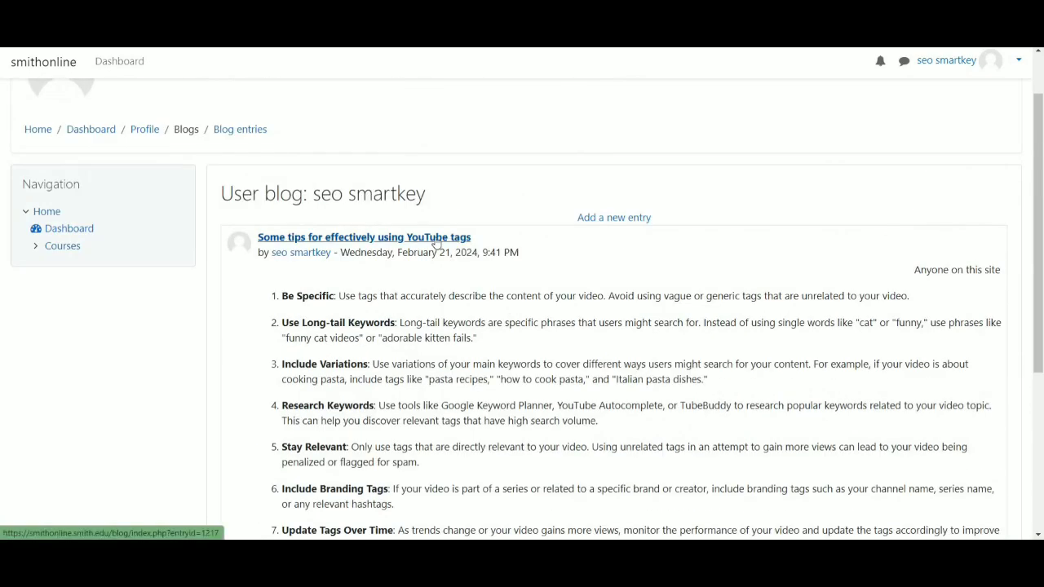
scroll(436, 241, "down", 3)
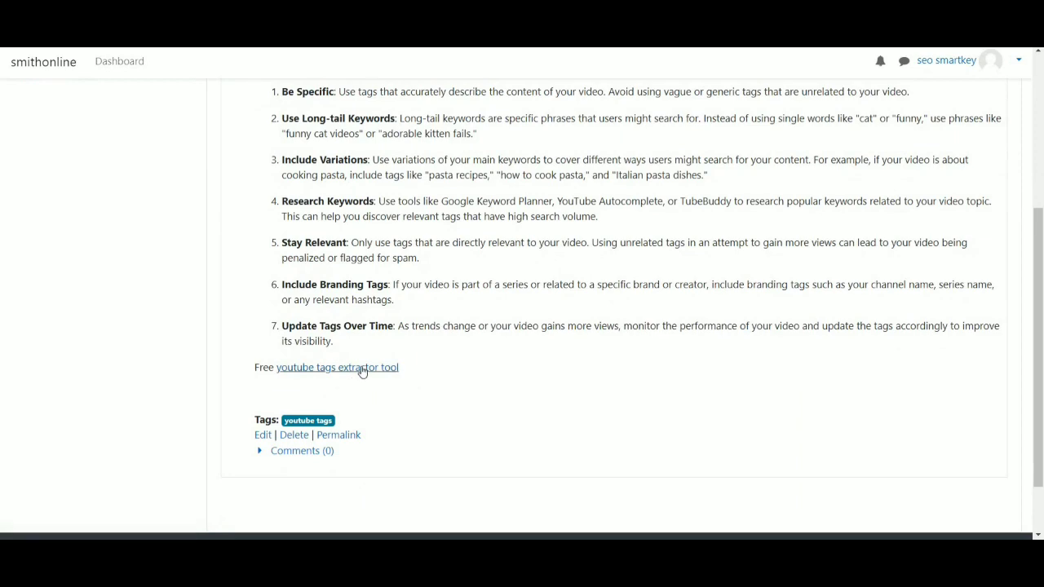
right_click(362, 372)
left_click(419, 354)
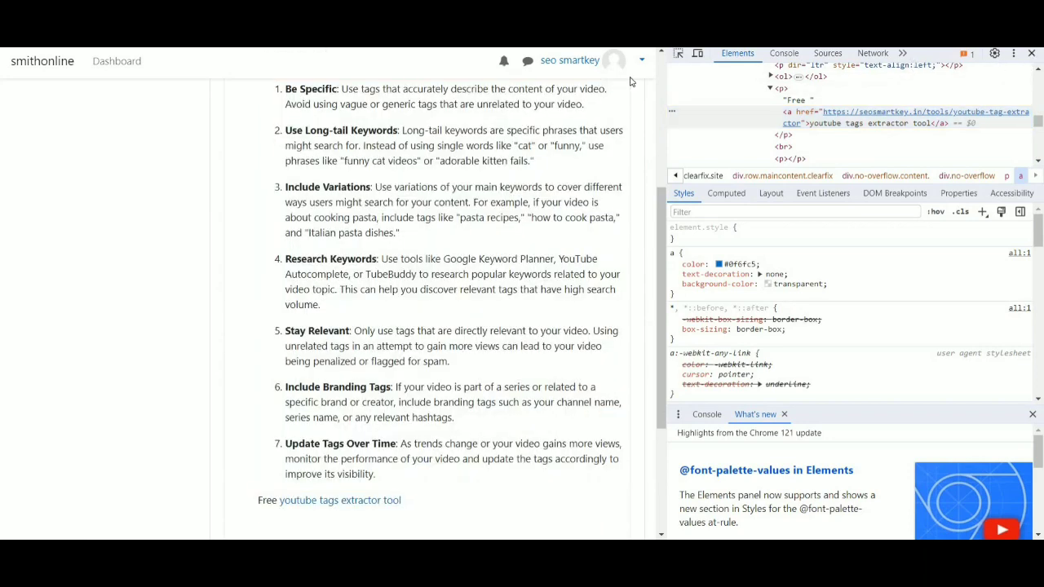
key("F12")
scroll(522, 310, "up", 4)
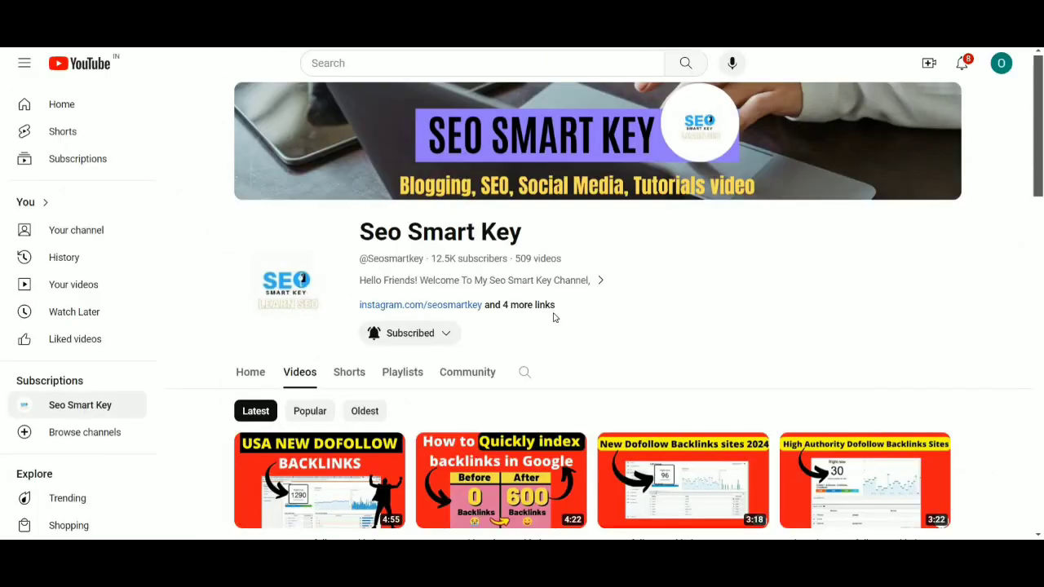
scroll(608, 333, "down", 8)
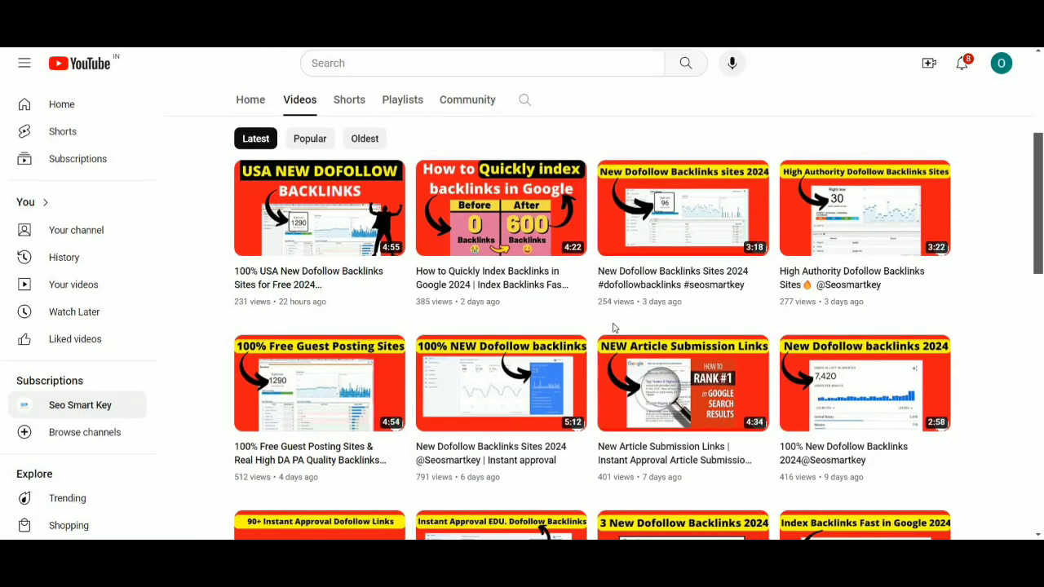
scroll(614, 328, "up", 8)
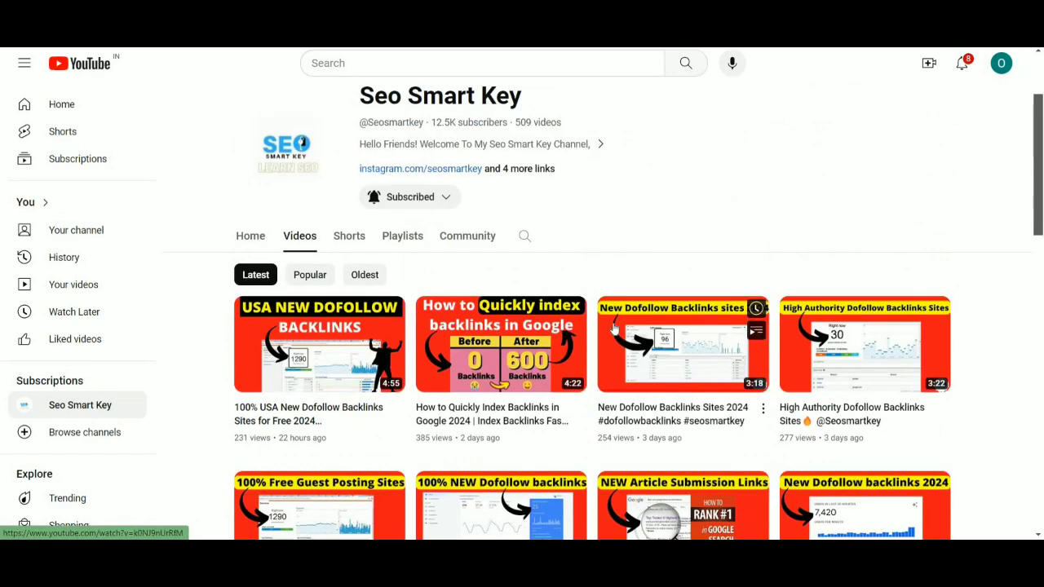
scroll(614, 330, "up", 2)
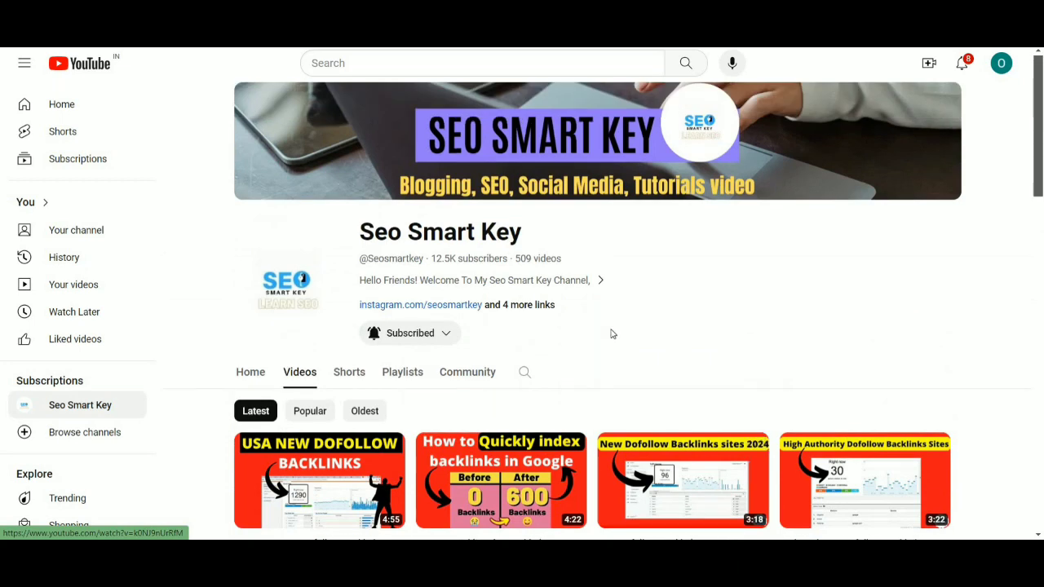